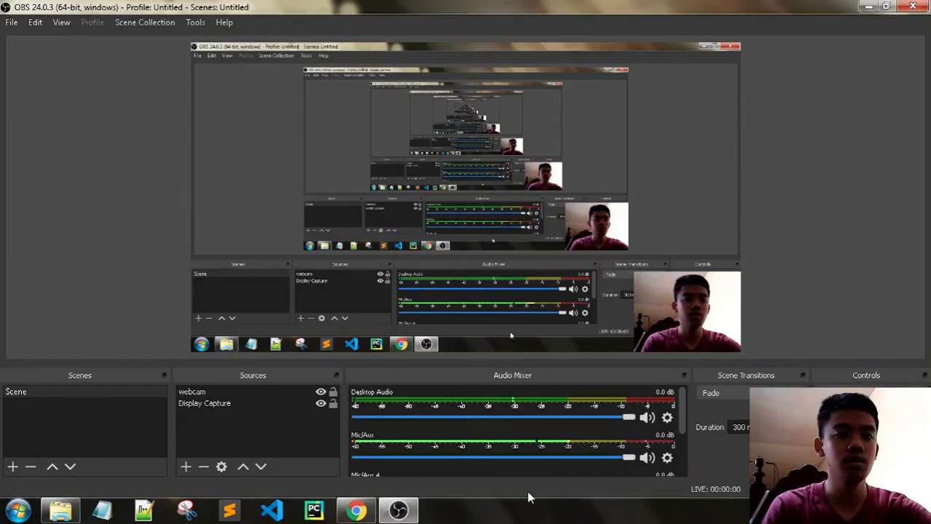
Step: Return to the course page in Chrome and expand STP Concepts to list sections 5.0–5.4
click(356, 510)
scroll(169, 364, down, 1)
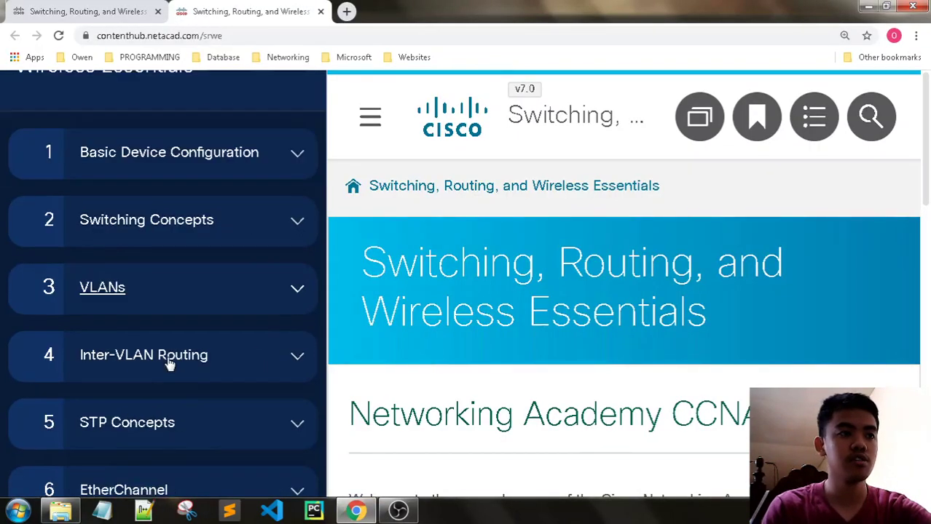
click(137, 414)
scroll(205, 369, down, 3)
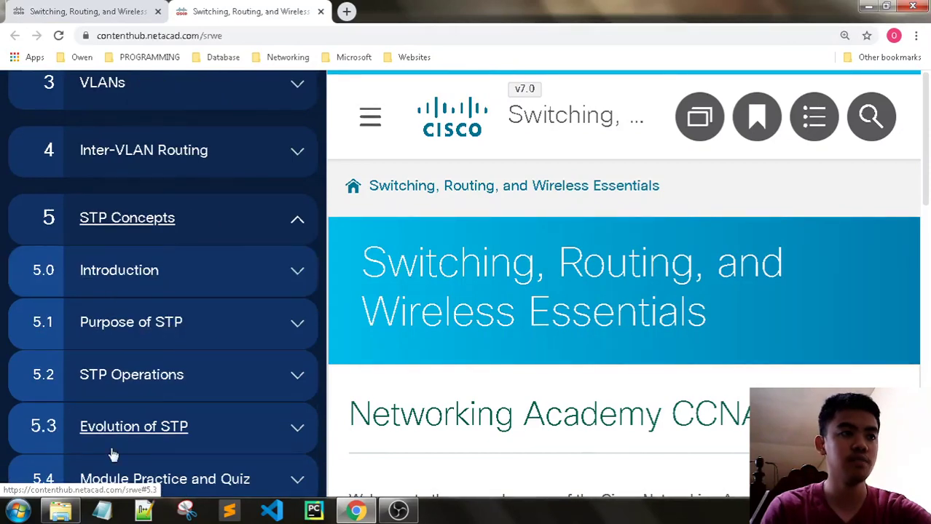
Step: Open the 5.1.9 Investigate STP Loop Prevention .pkt file from the Packet Tracers folder
click(60, 510)
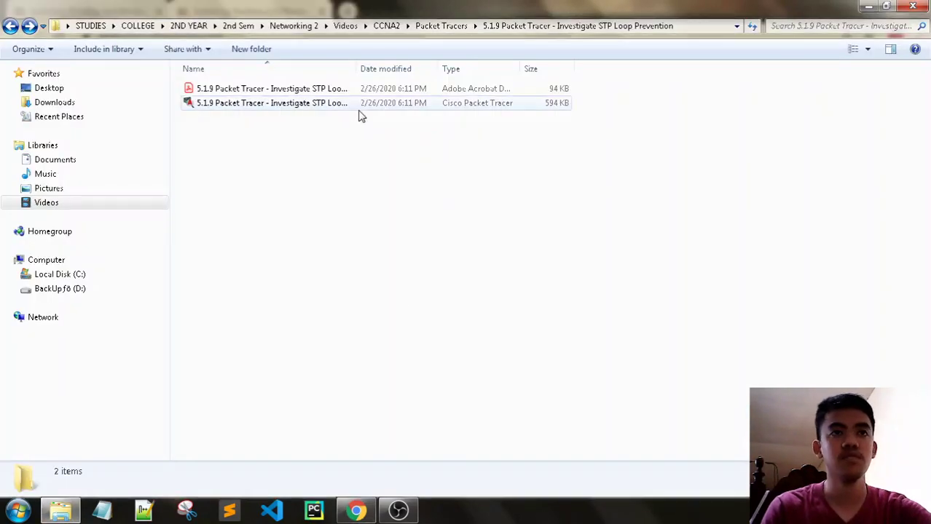
click(359, 103)
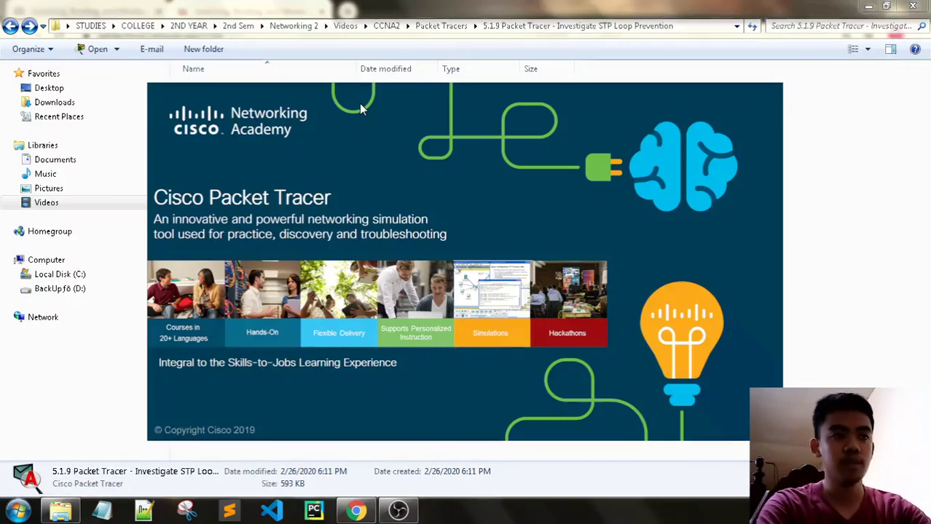
double_click(359, 104)
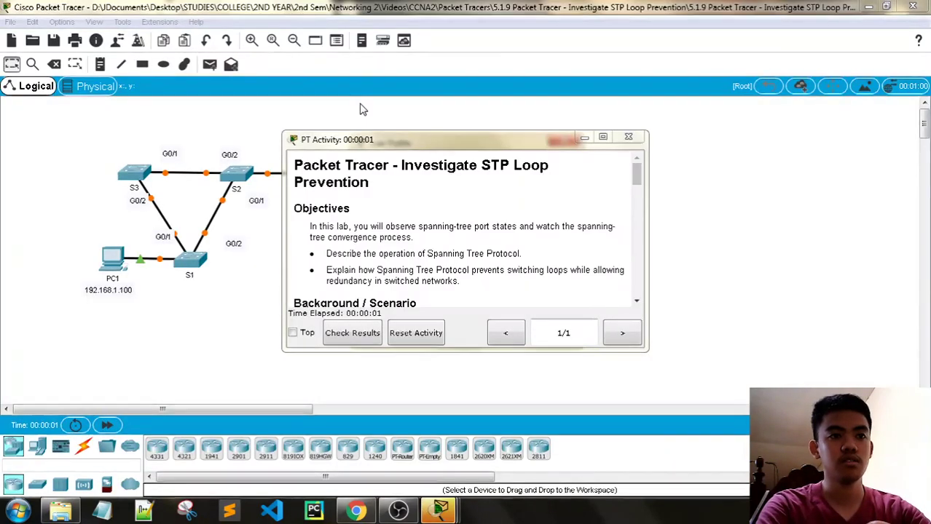
Step: Enter the user's full name and e-mail in the User Profile, confirm, and accept the activity reset
mouse_move(430, 509)
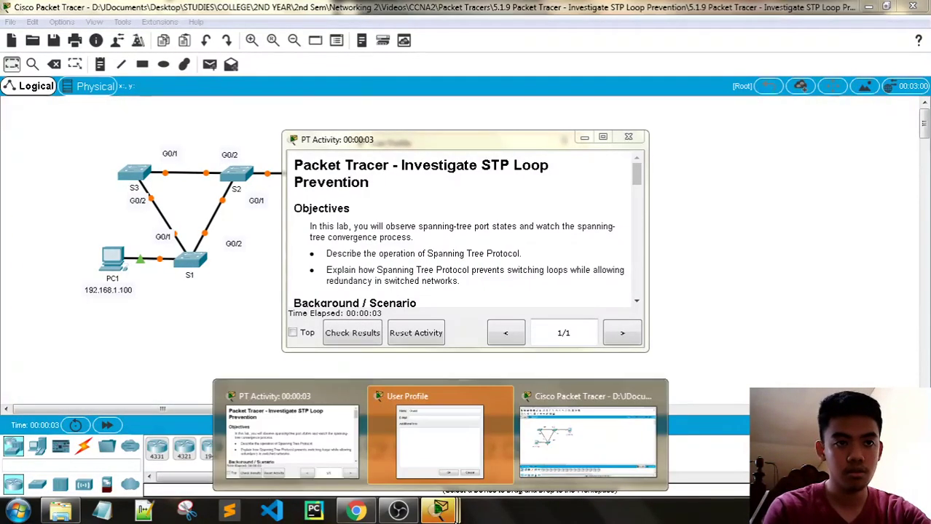
click(466, 448)
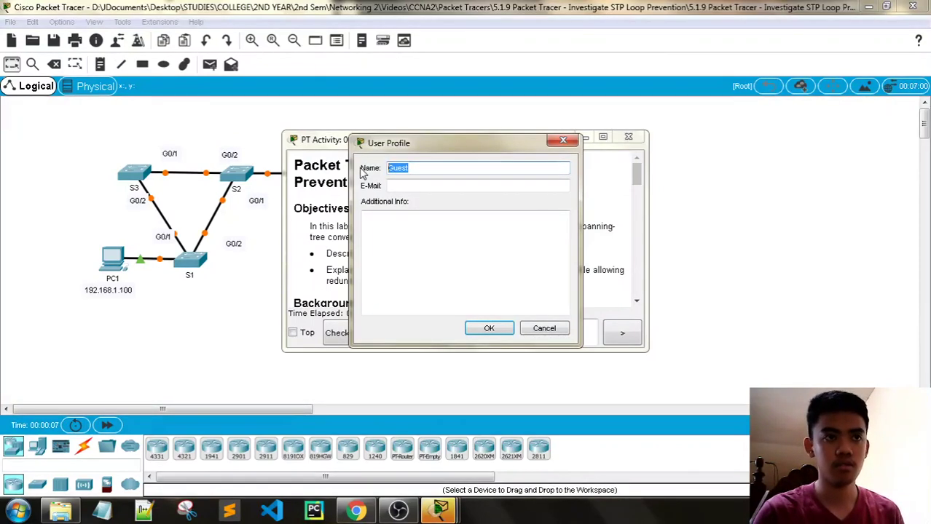
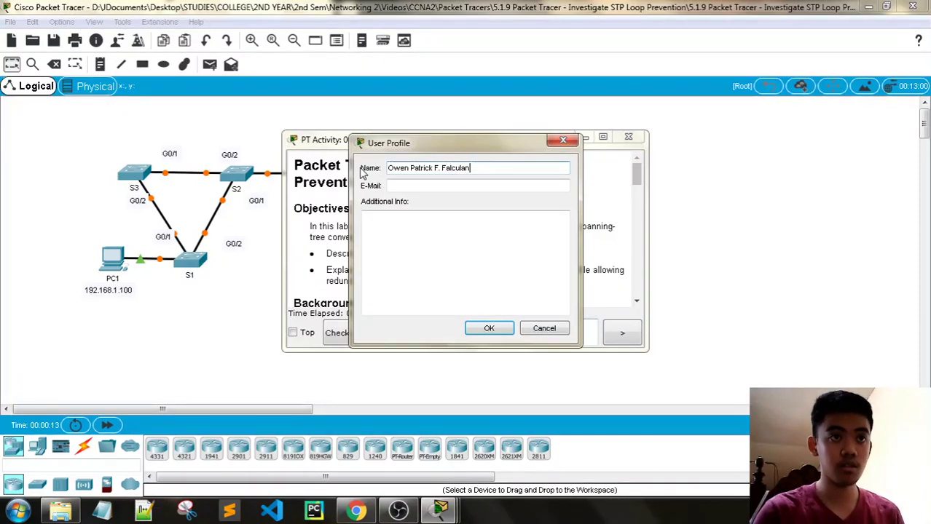
click(418, 186)
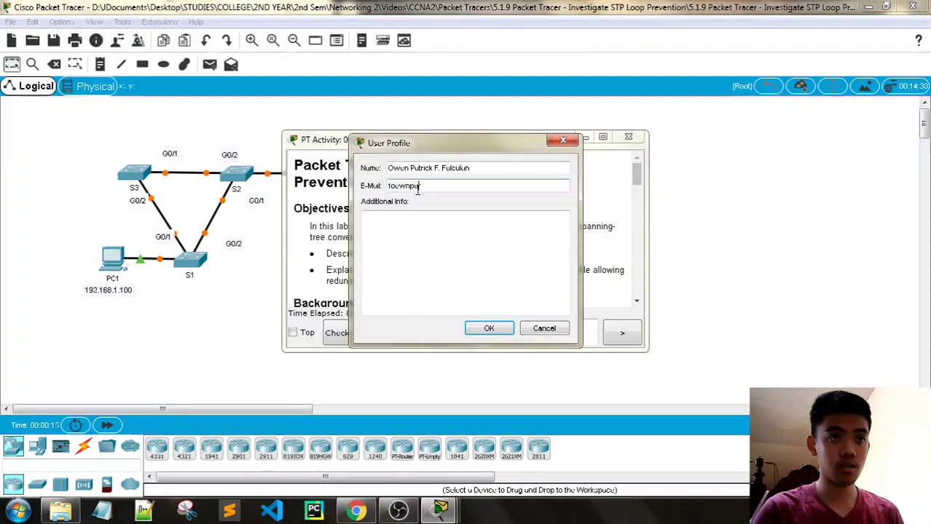
key(BackSpace)
key(BackSpace)
key(BackSpace)
key(BackSpace)
key(BackSpace)
key(BackSpace)
key(BackSpace)
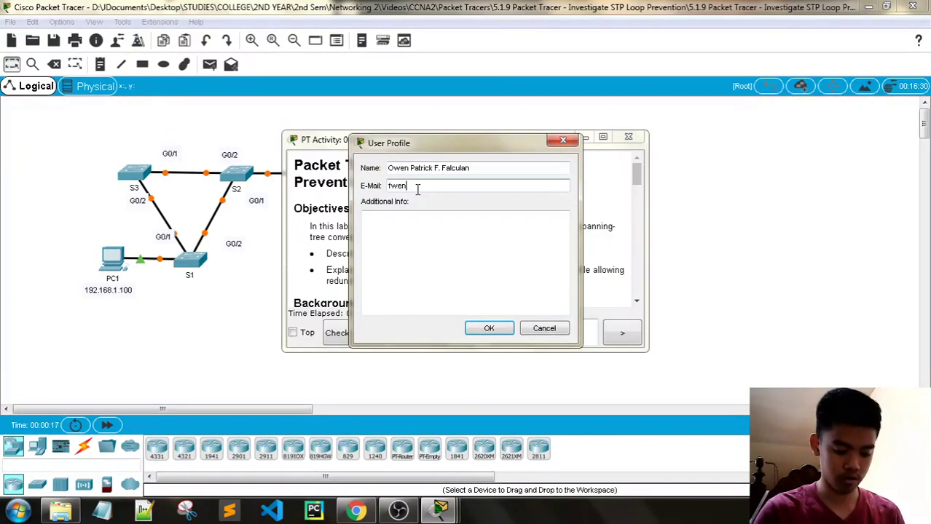
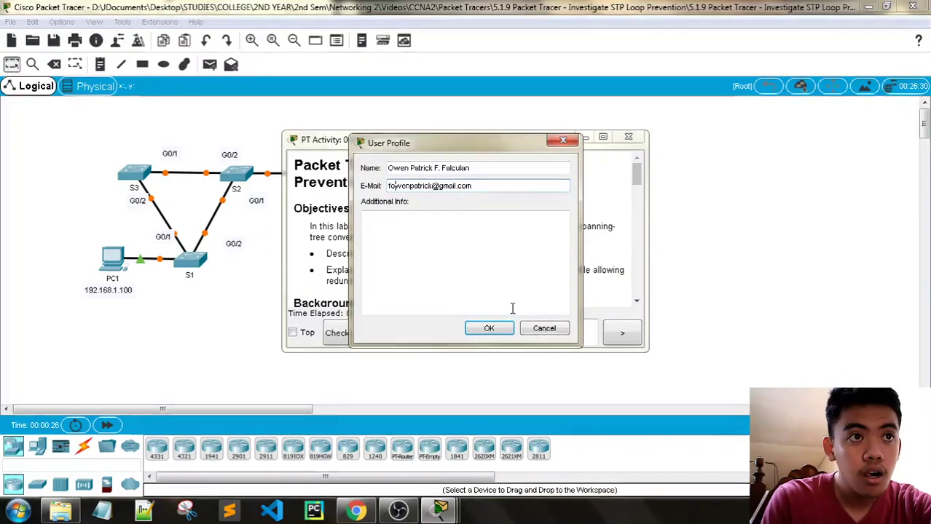
click(499, 332)
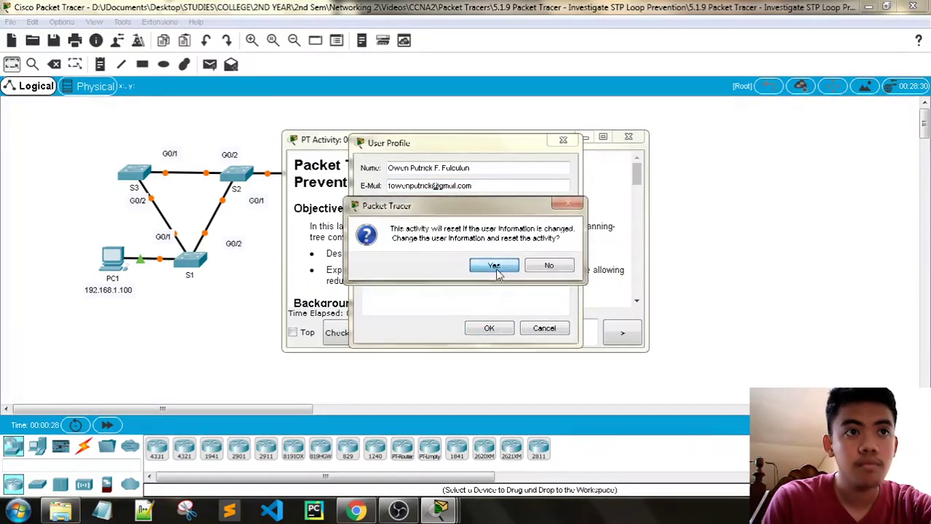
click(493, 266)
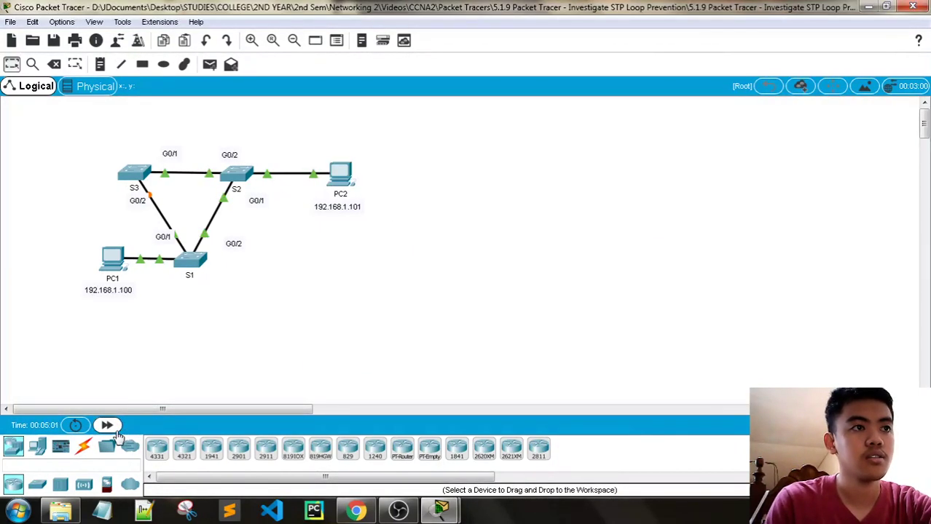
Step: Fast-forward simulation time, then reposition and widen the activity instructions to read the objectives
click(107, 424)
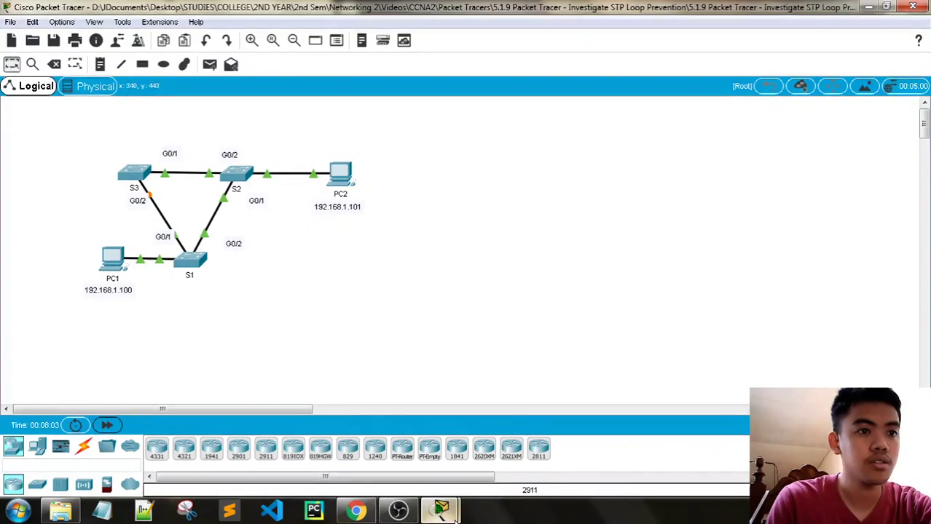
mouse_move(451, 516)
click(404, 445)
drag(475, 135, 758, 30)
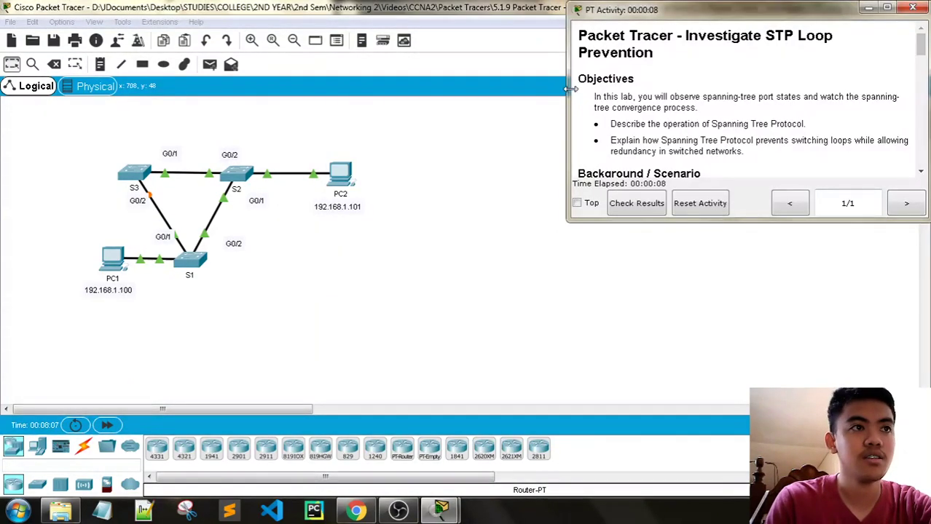
drag(571, 88, 417, 86)
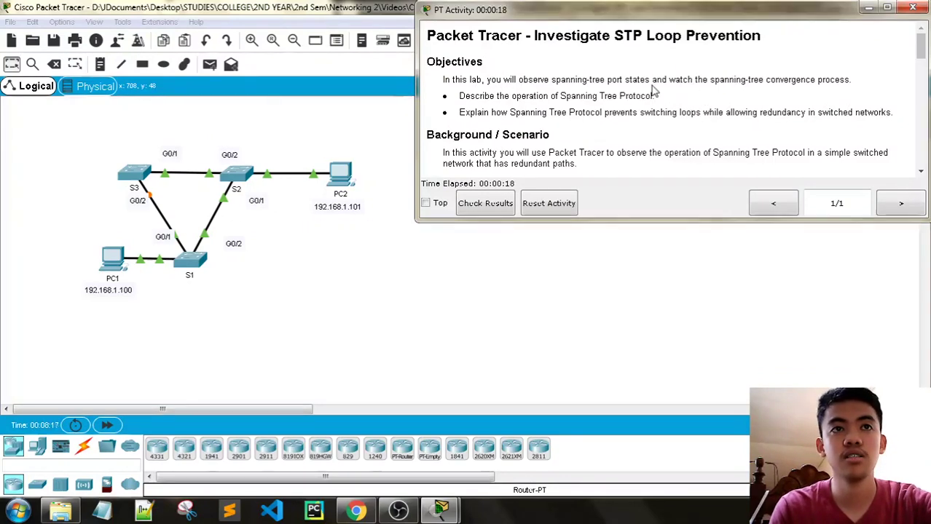
drag(860, 86, 562, 96)
click(636, 115)
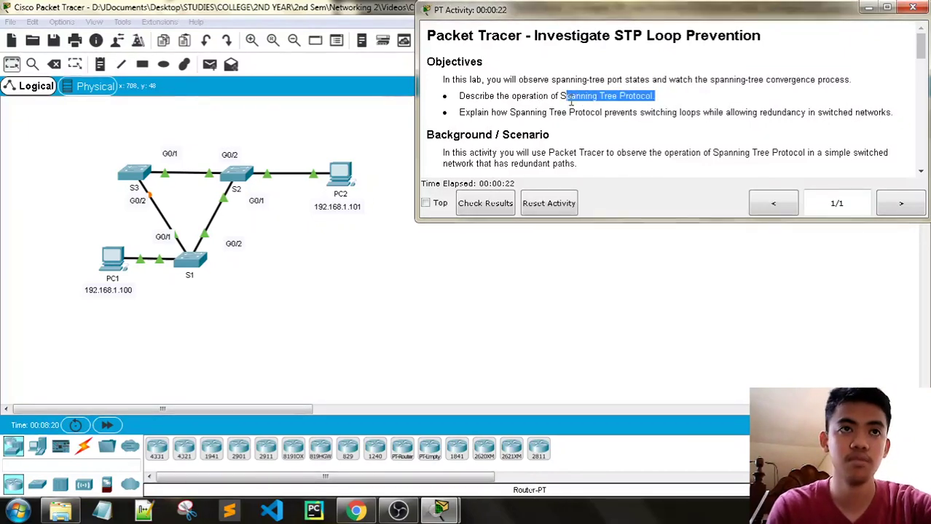
click(571, 101)
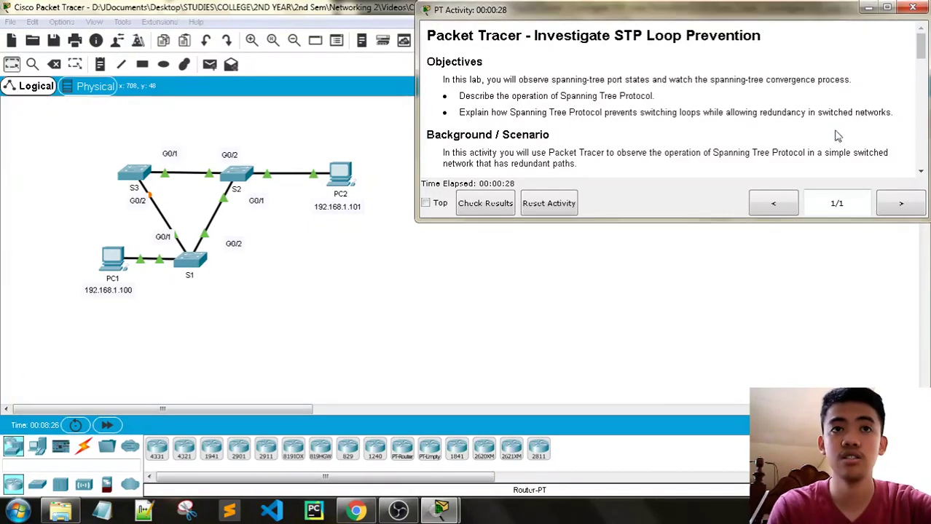
Step: Scroll the instructions past the Background to Part 1, Step 1: Verify Connectivity
scroll(863, 130, down, 3)
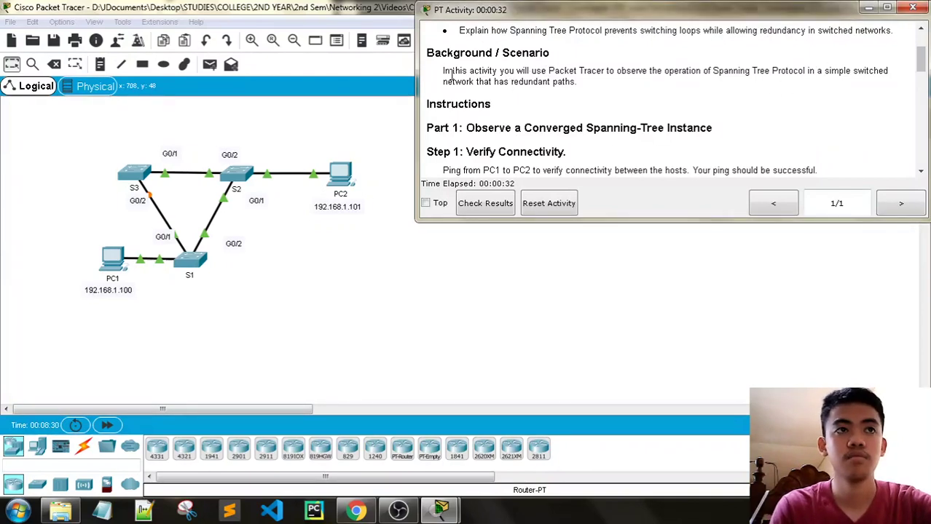
drag(445, 71, 739, 67)
click(719, 67)
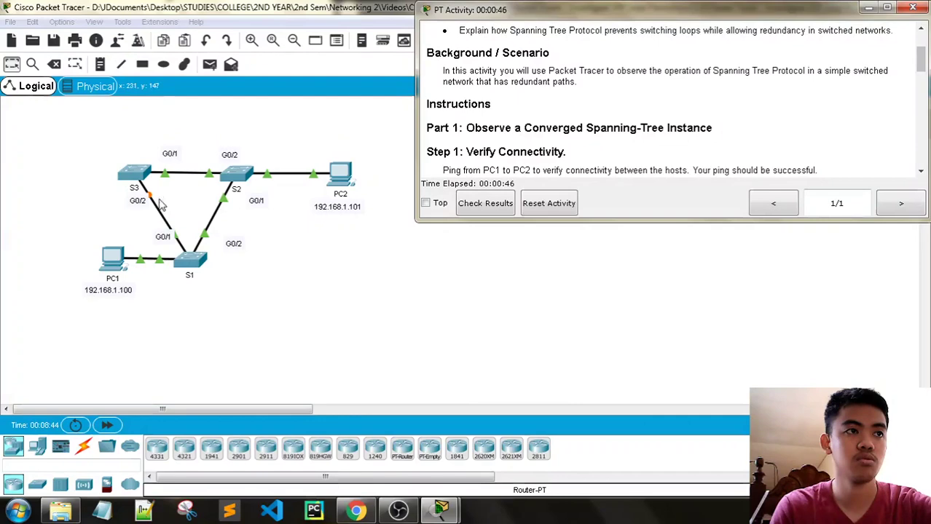
scroll(555, 153, down, 1)
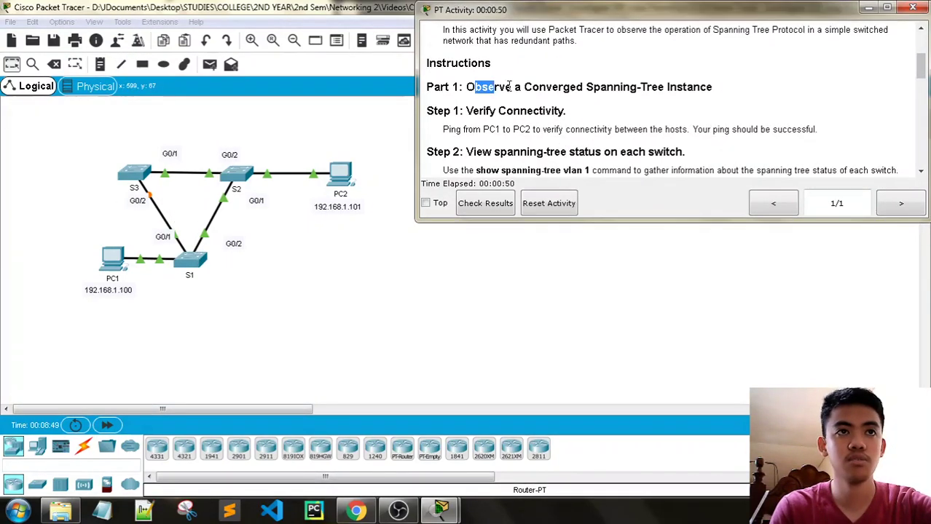
drag(509, 86, 766, 88)
click(760, 115)
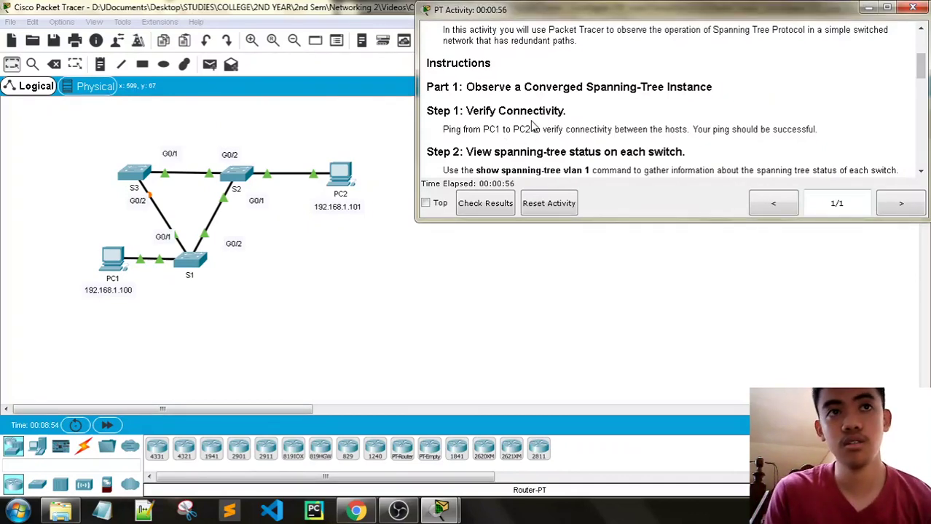
scroll(696, 115, up, 3)
scroll(696, 114, down, 3)
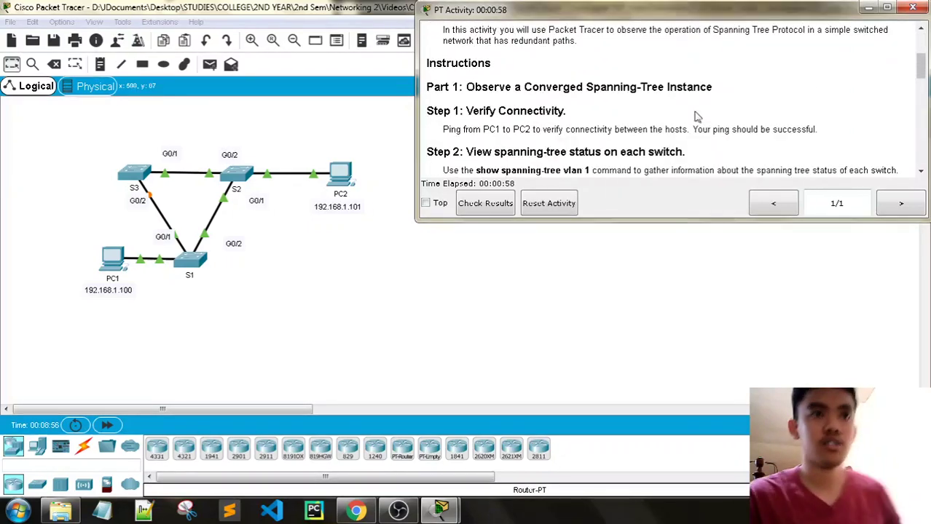
Step: Open PC1's window and move it down so the topology stays visible
click(163, 247)
click(112, 257)
drag(366, 63, 130, 55)
mouse_move(440, 510)
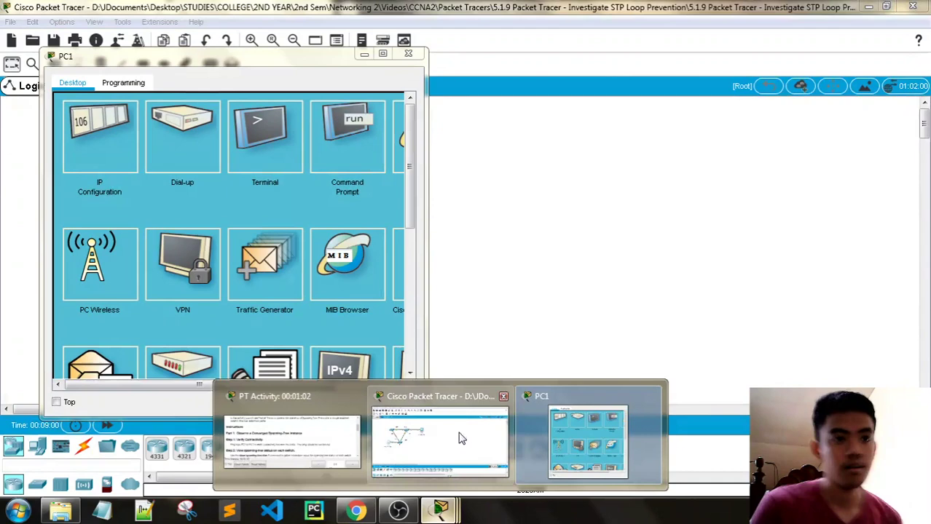
click(289, 437)
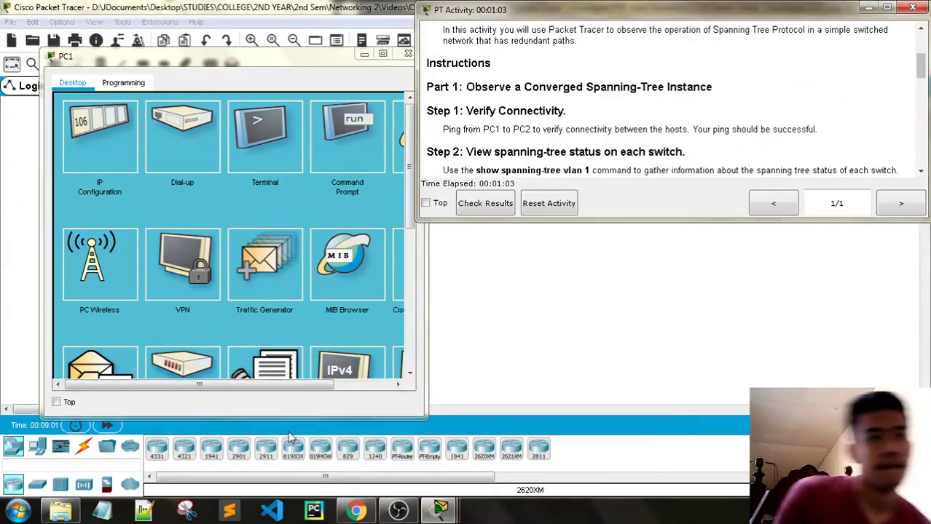
click(286, 63)
drag(286, 63, 272, 289)
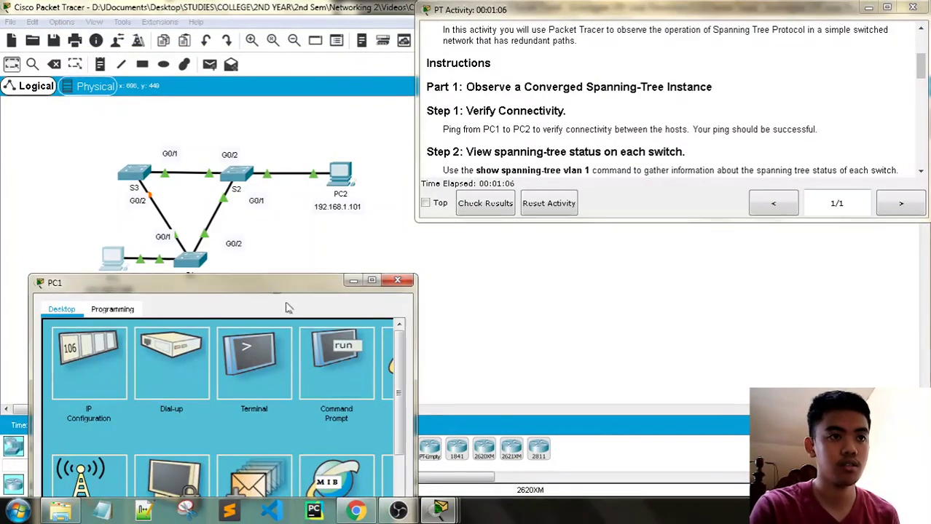
Step: Ping PC2 at 192.168.1.101 from PC1's command prompt, getting 4 replies with 0% loss
click(336, 360)
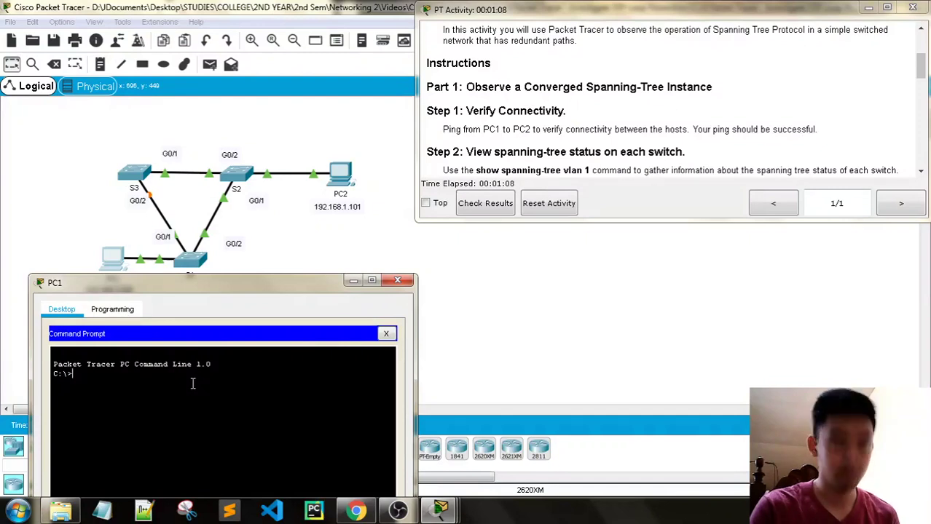
text(ping 192.)
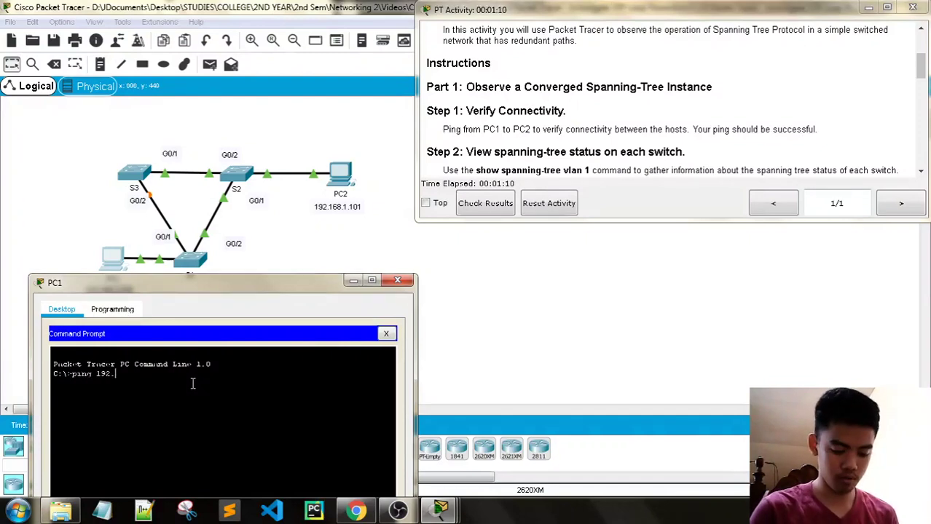
text(168.1.101)
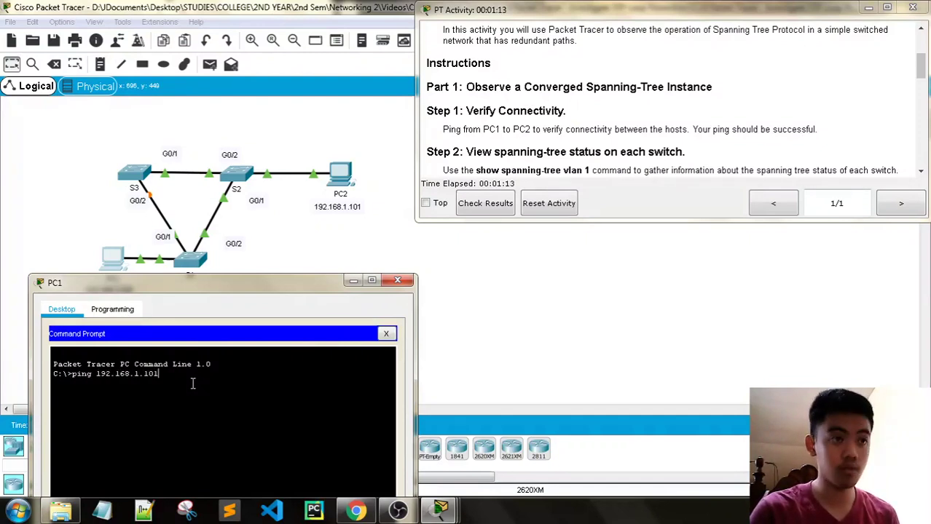
key(Return)
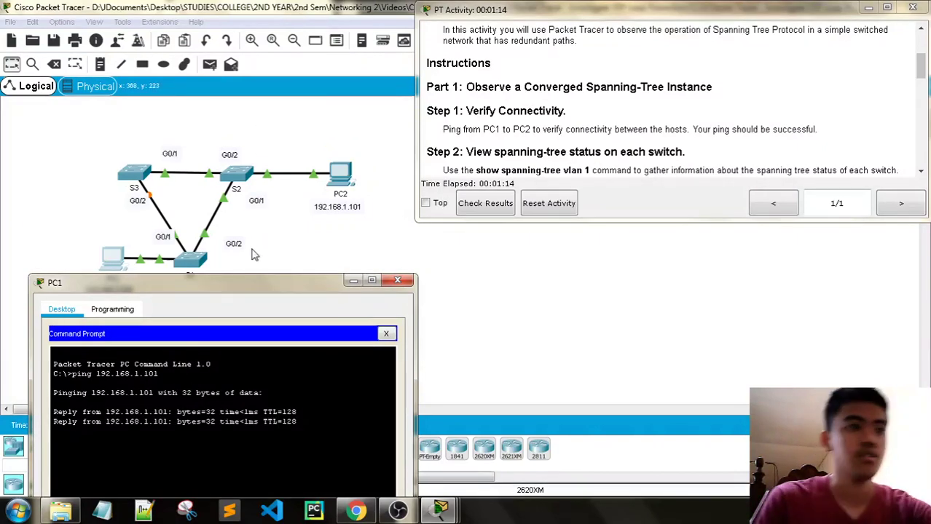
drag(262, 283, 257, 55)
scroll(573, 107, down, 3)
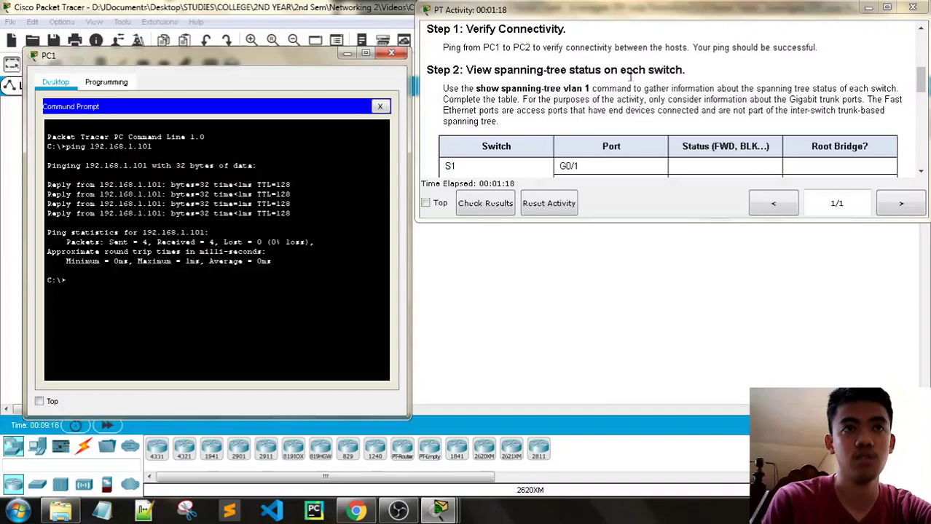
scroll(630, 79, down, 1)
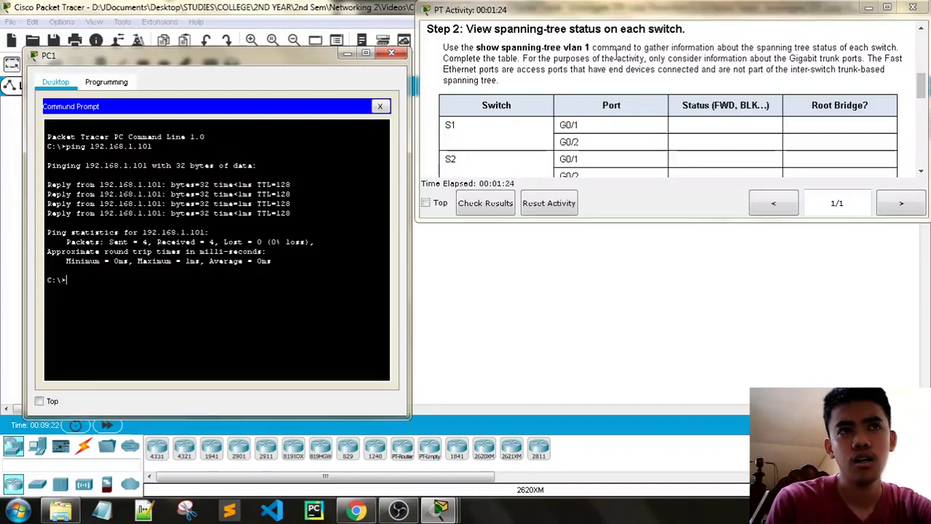
Step: Close PC1's window, review the Step 2 spanning-tree table, and open switch S1's CLI
click(391, 53)
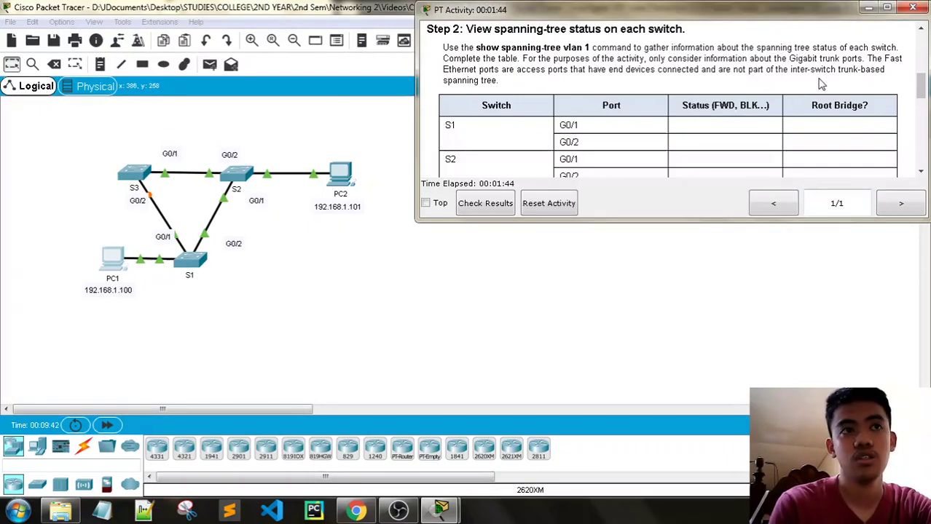
scroll(820, 84, down, 1)
scroll(580, 111, down, 1)
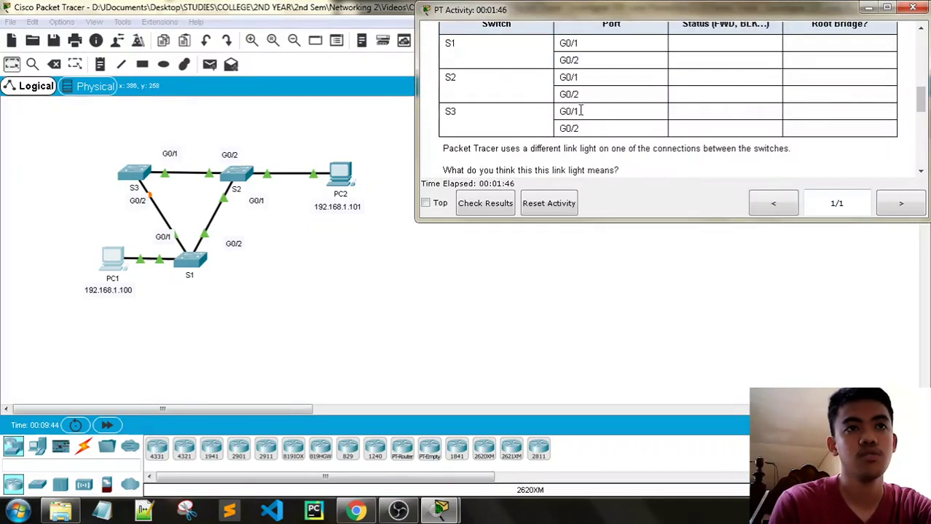
scroll(586, 132, up, 1)
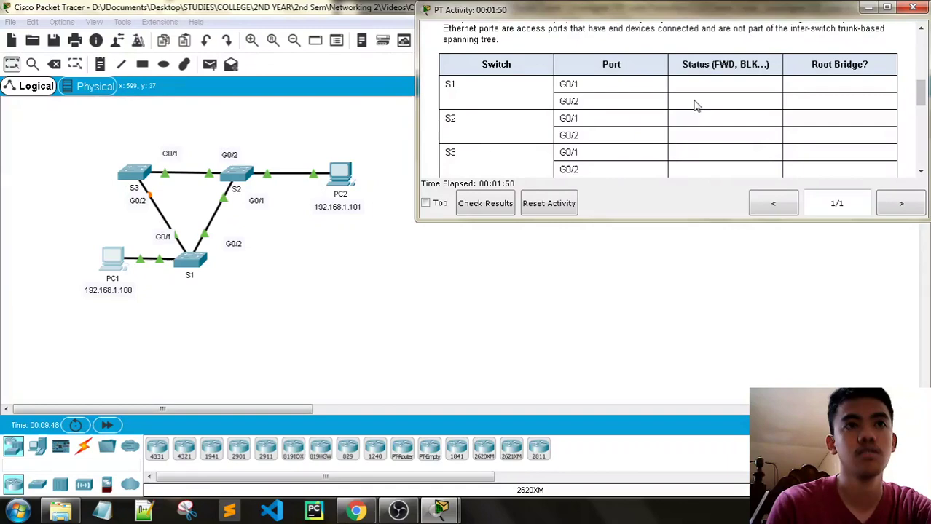
scroll(695, 102, up, 1)
scroll(695, 102, down, 1)
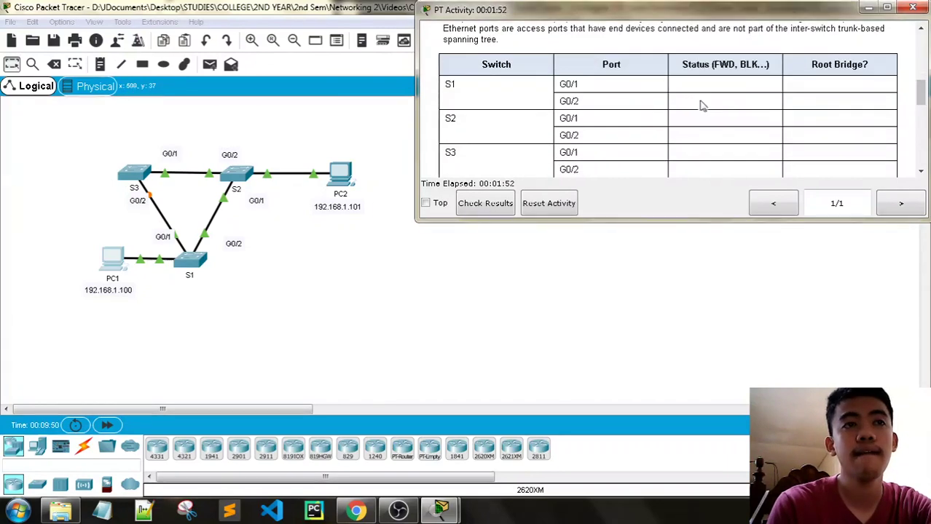
scroll(758, 124, up, 1)
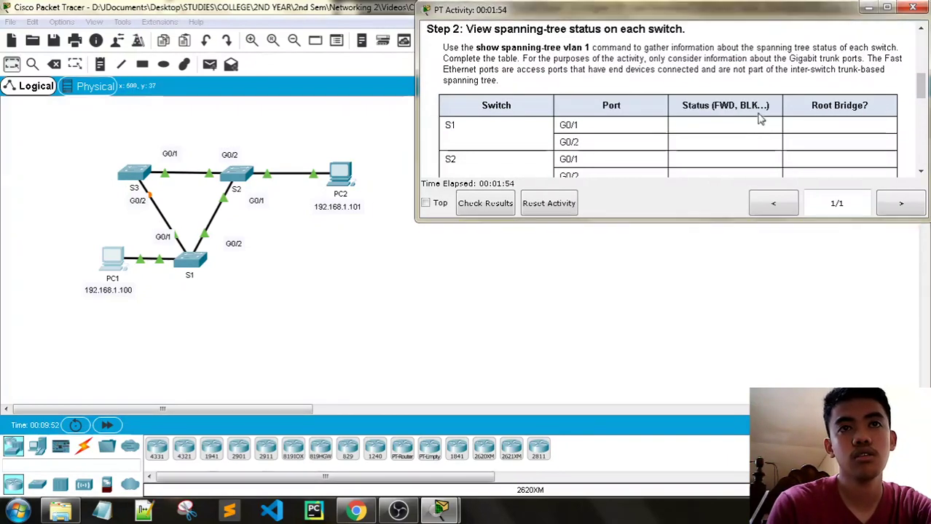
scroll(527, 162, down, 1)
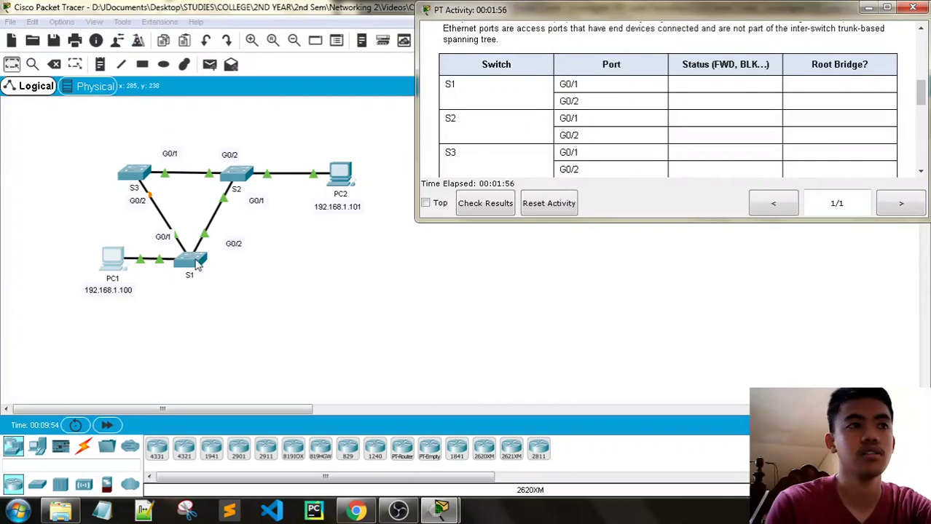
scroll(534, 141, up, 2)
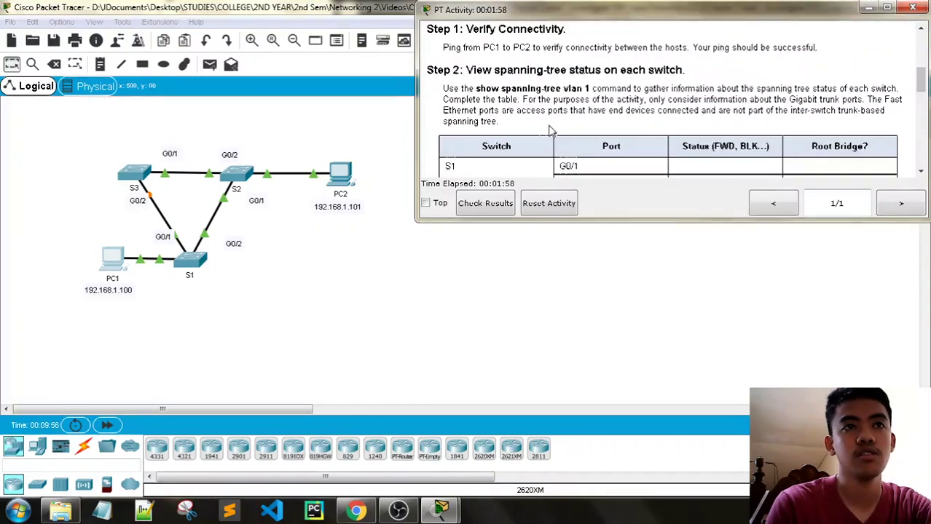
scroll(561, 112, down, 3)
click(202, 267)
Step: On S1, enter privileged mode with en and run show spanning-tree vlan 1
drag(380, 59, 166, 58)
mouse_move(439, 513)
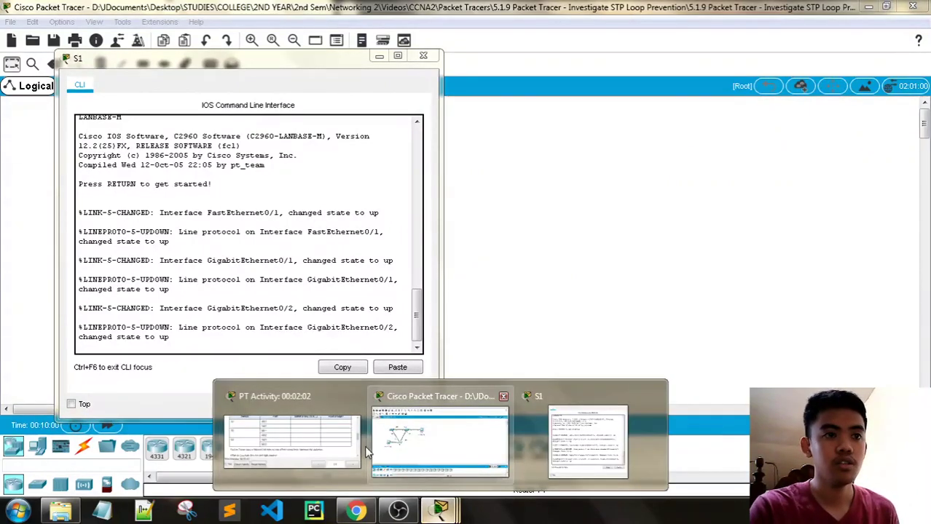
click(291, 440)
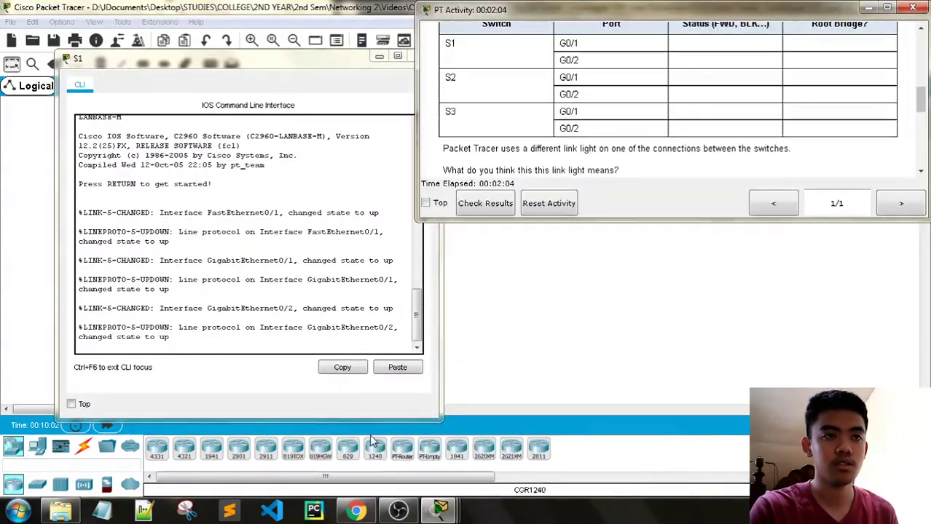
click(155, 338)
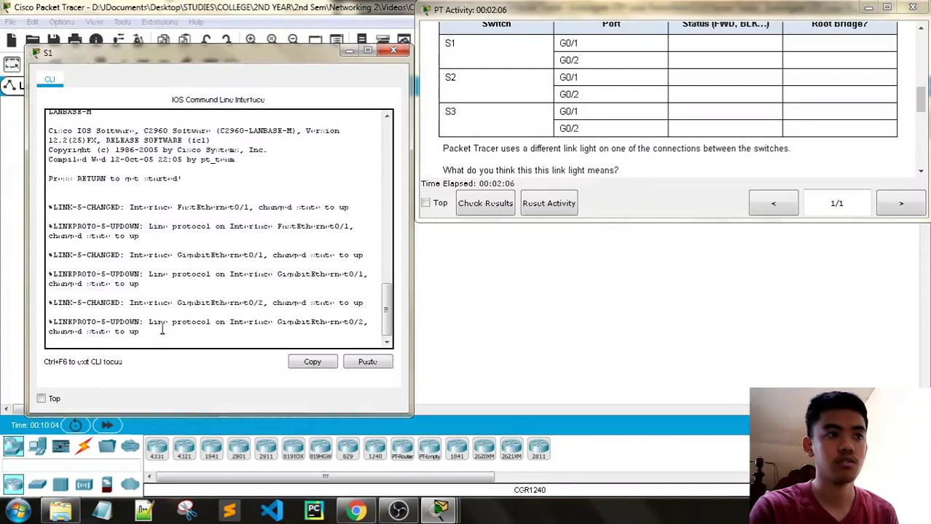
key(Return)
key(Return)
key(Return)
text(en)
key(Return)
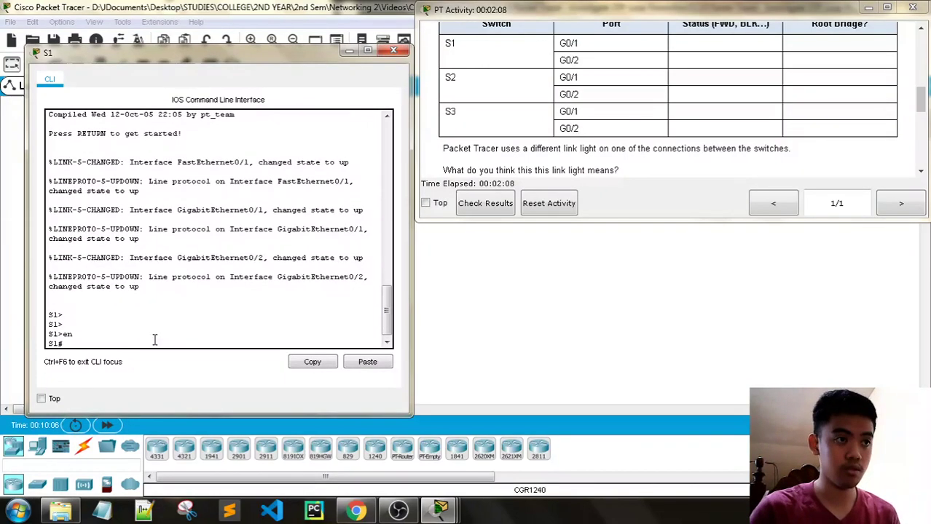
text(show spannin)
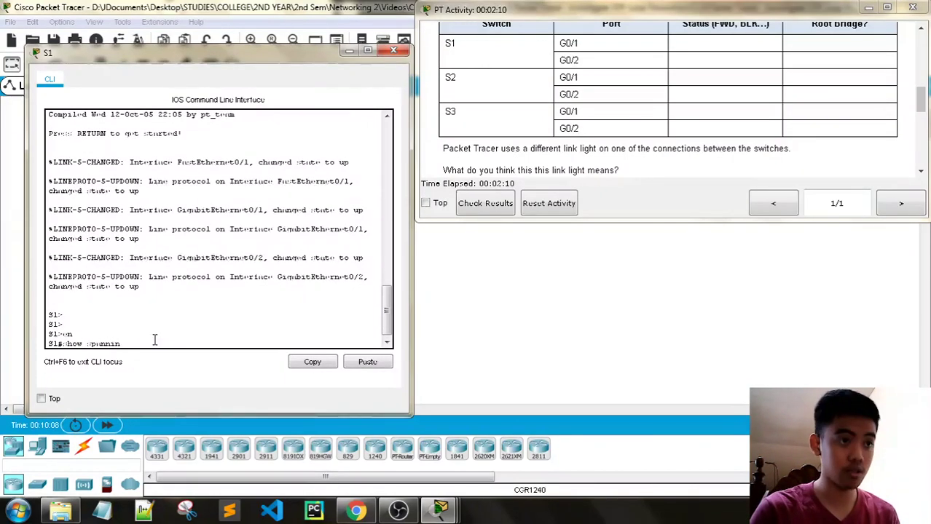
text(g-tree vlan 1)
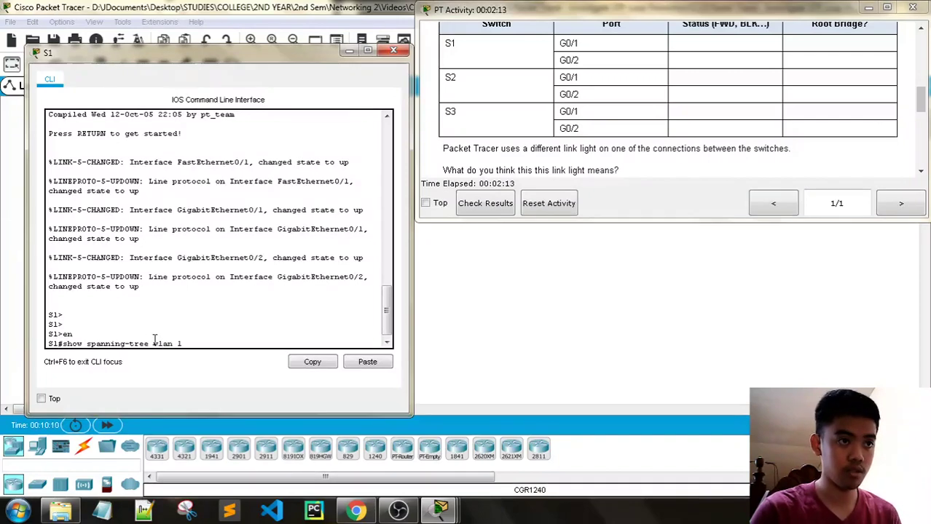
key(Return)
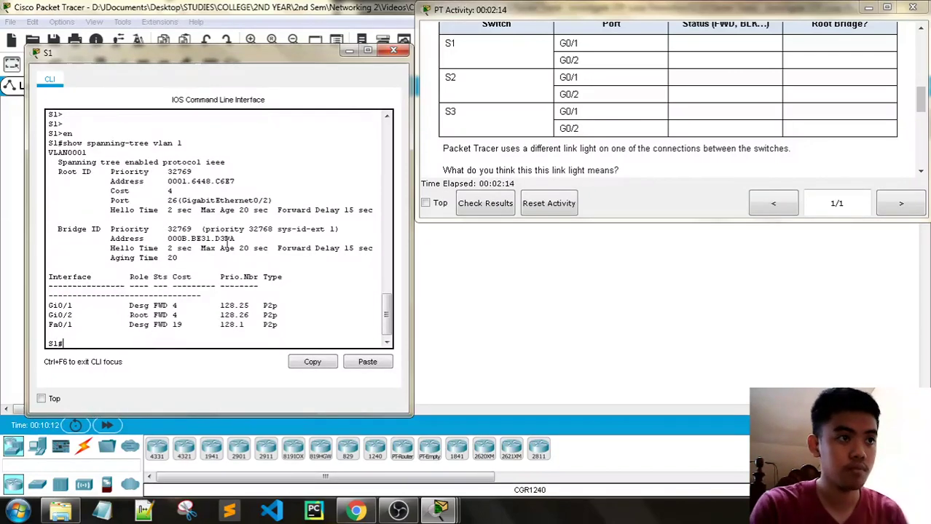
Step: Select and copy the show spanning-tree vlan 1 command text from S1's console
drag(233, 52, 511, 167)
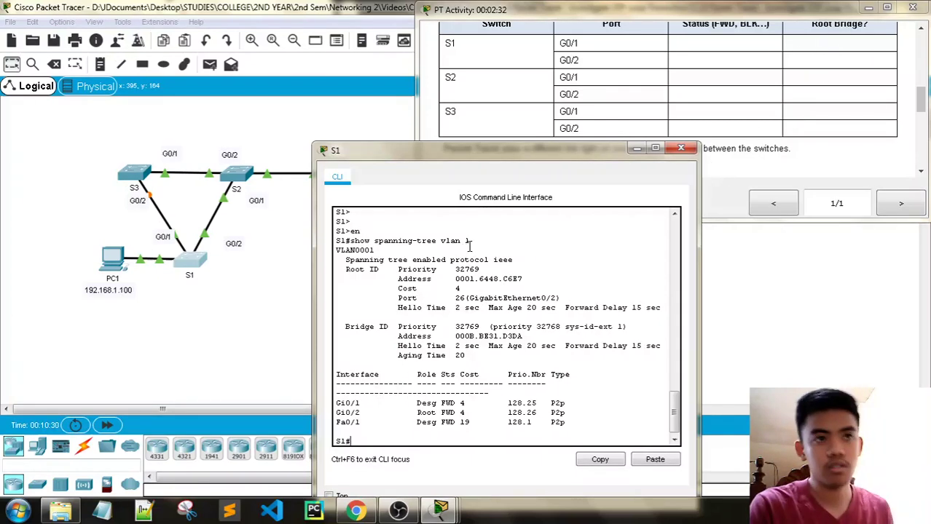
drag(391, 245, 350, 241)
key(Return)
key(Return)
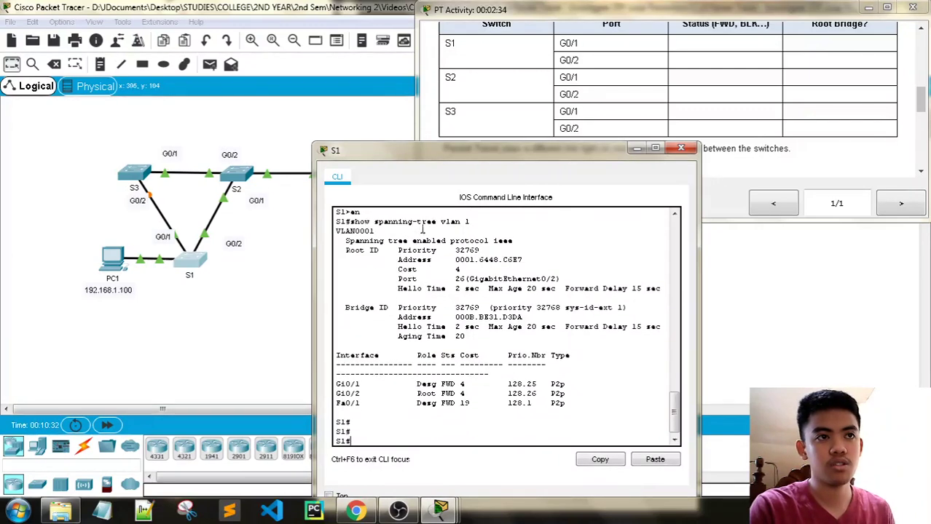
drag(475, 221, 339, 221)
right_click(375, 225)
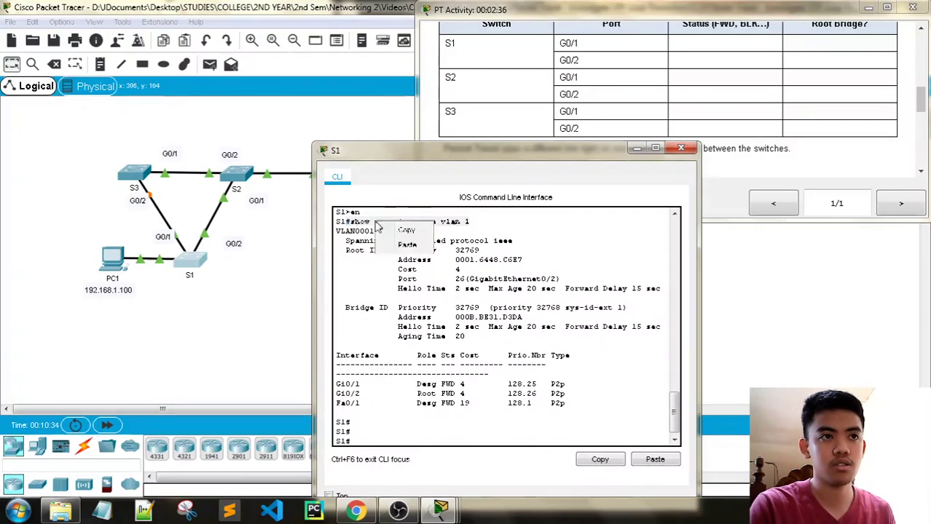
click(406, 230)
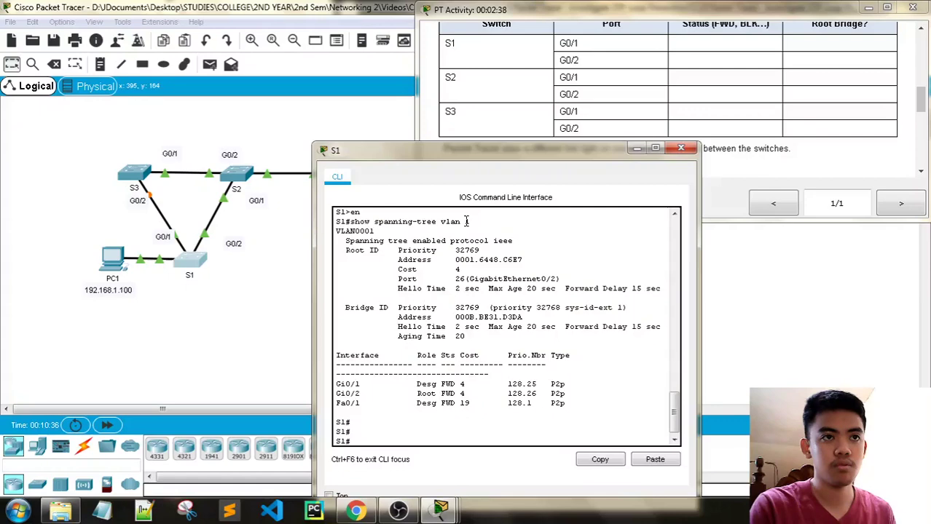
drag(470, 221, 351, 221)
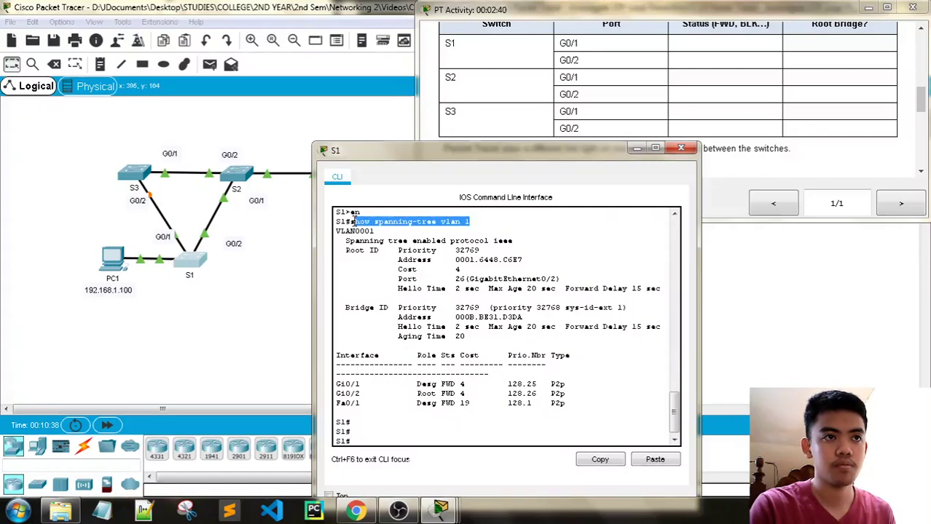
right_click(353, 222)
click(397, 228)
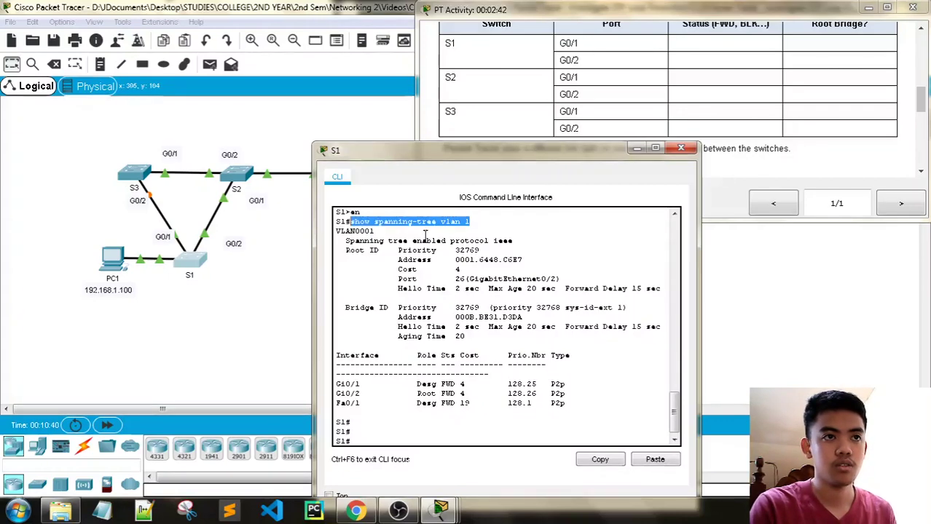
click(681, 148)
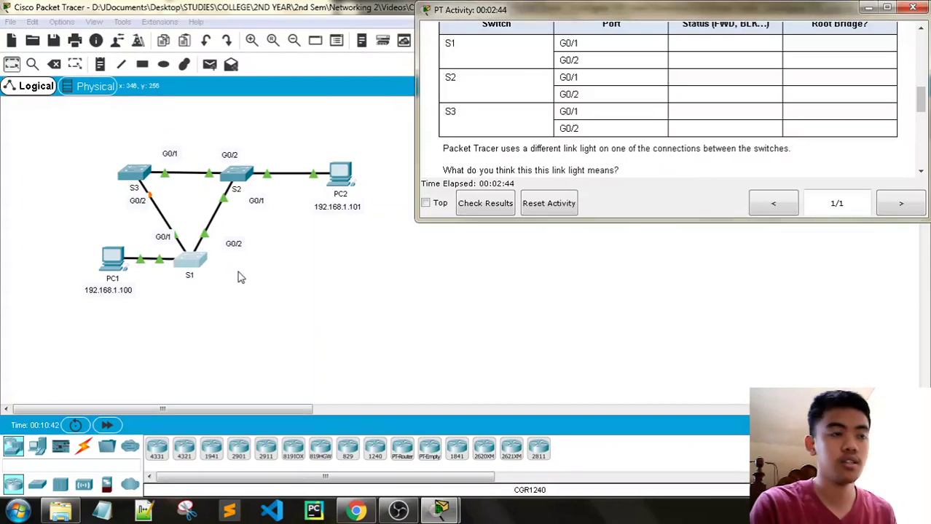
click(195, 263)
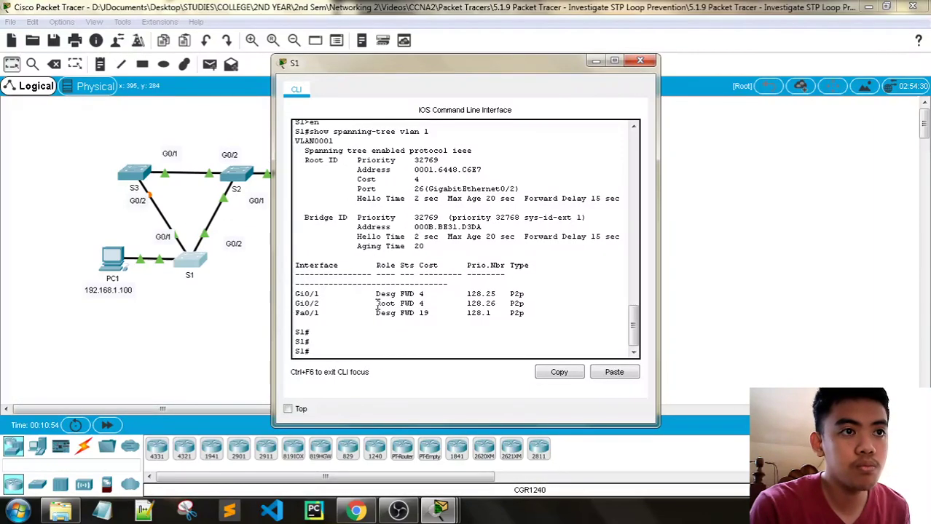
double_click(378, 305)
click(440, 509)
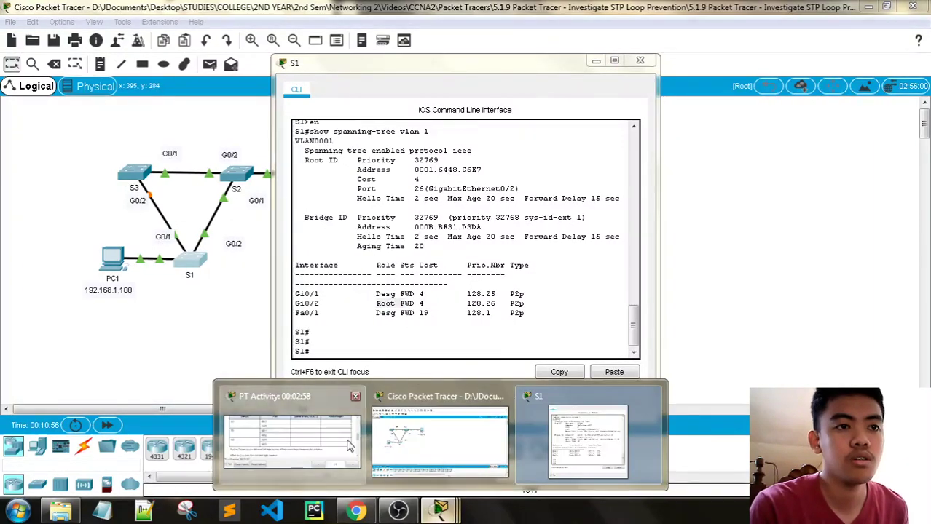
click(348, 446)
scroll(658, 118, up, 3)
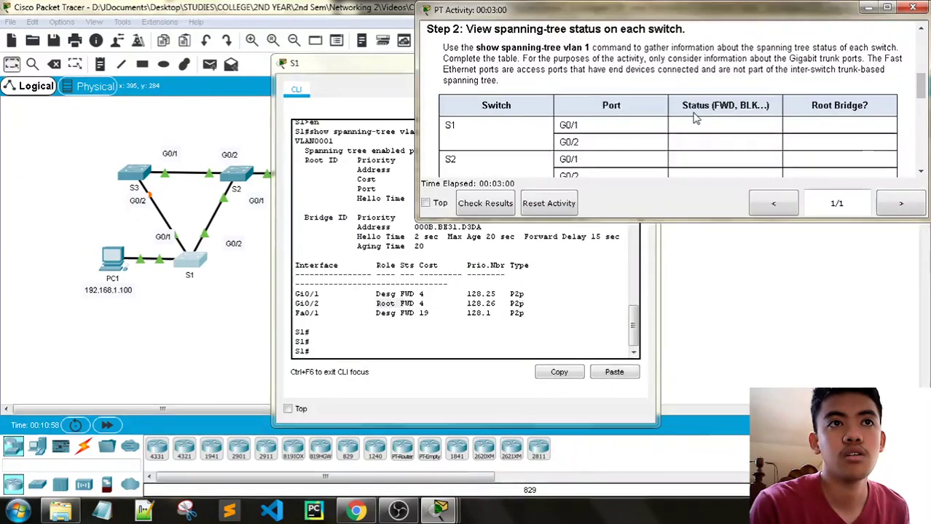
scroll(665, 119, down, 1)
drag(389, 67, 237, 50)
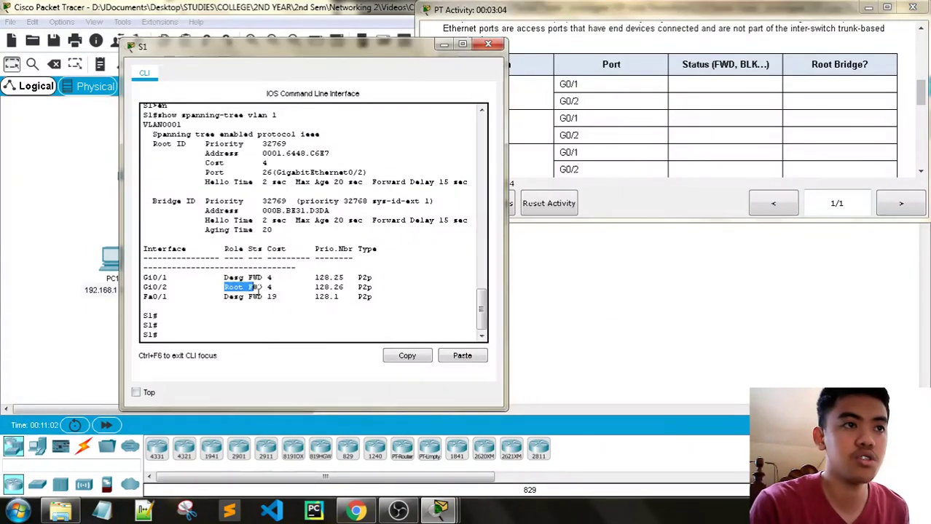
Step: Close S1's console and open switch S3's command line
click(488, 45)
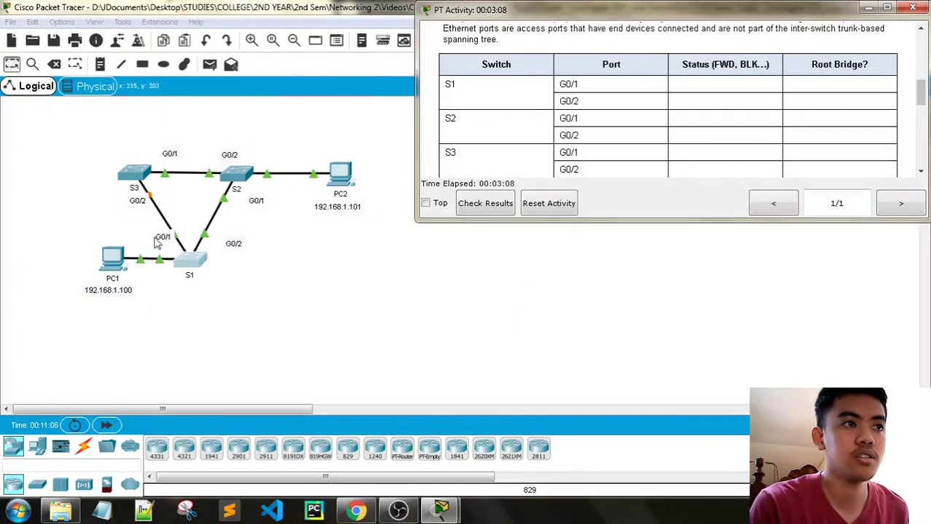
click(126, 200)
click(136, 178)
click(364, 356)
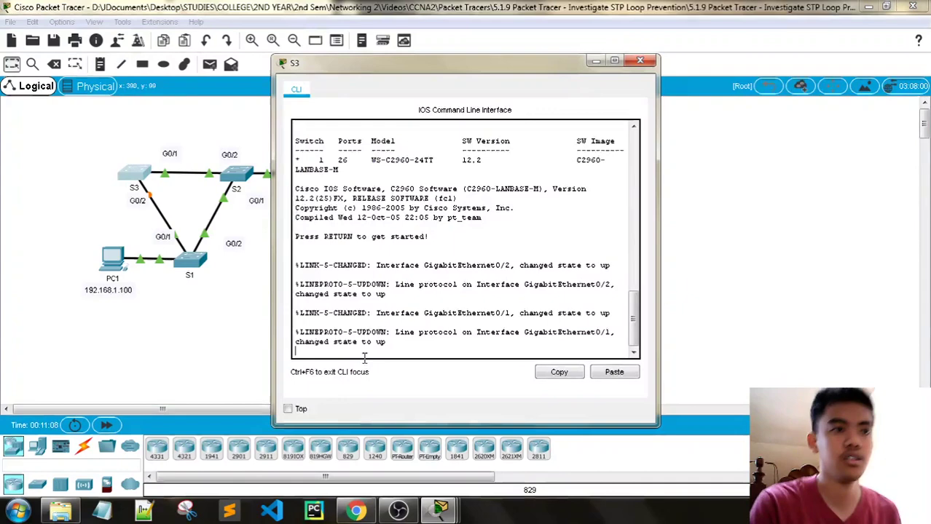
Step: On S3, enter en and run the pasted show spanning-tree vlan 1, highlighting Gi0/2's Altn role
key(Return)
key(Return)
text(en)
key(Return)
key(Return)
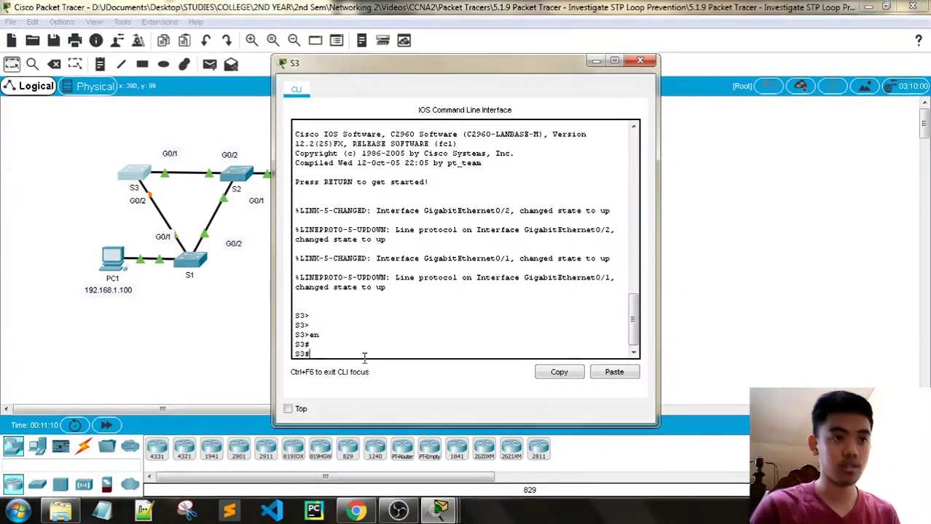
right_click(379, 359)
click(394, 378)
key(Return)
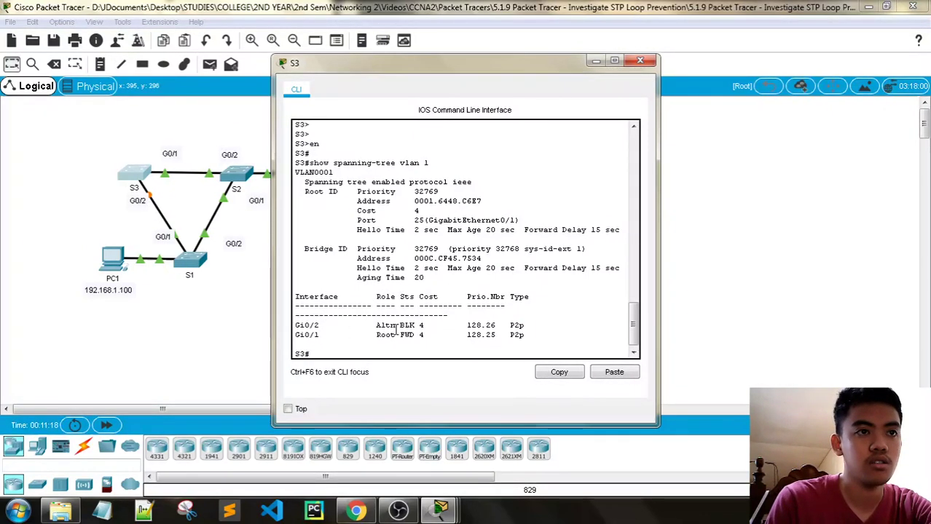
drag(378, 326, 376, 326)
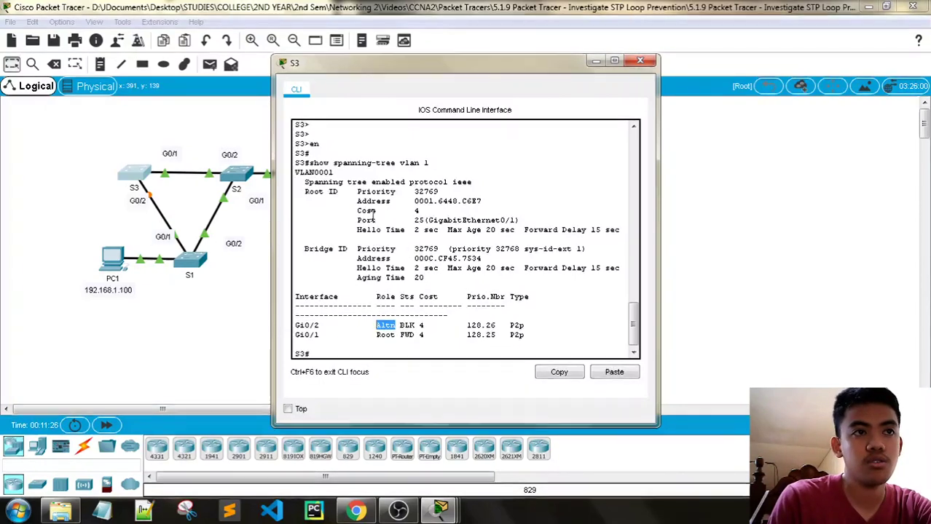
Step: Run the pasted show spanning-tree vlan 1 on S2, confirming 'This bridge is the root'
click(639, 61)
click(235, 174)
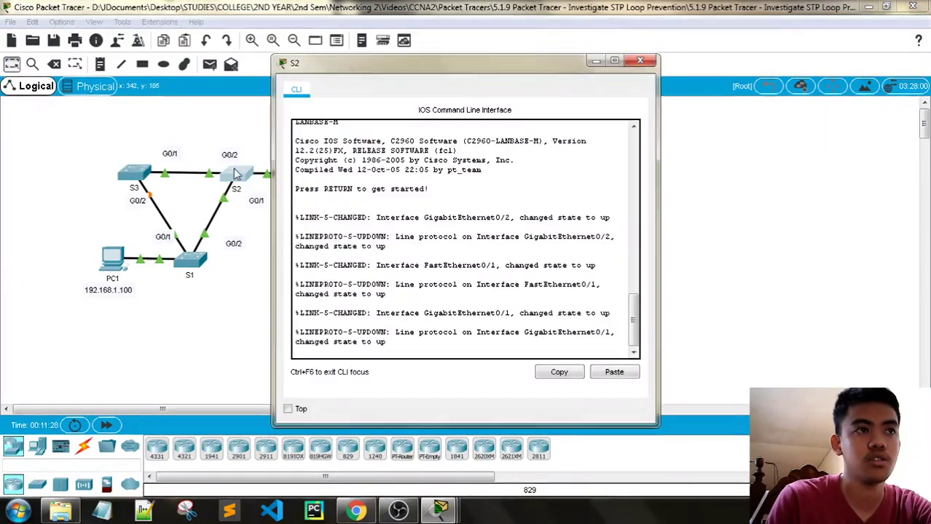
key(Return)
key(Return)
key(Return)
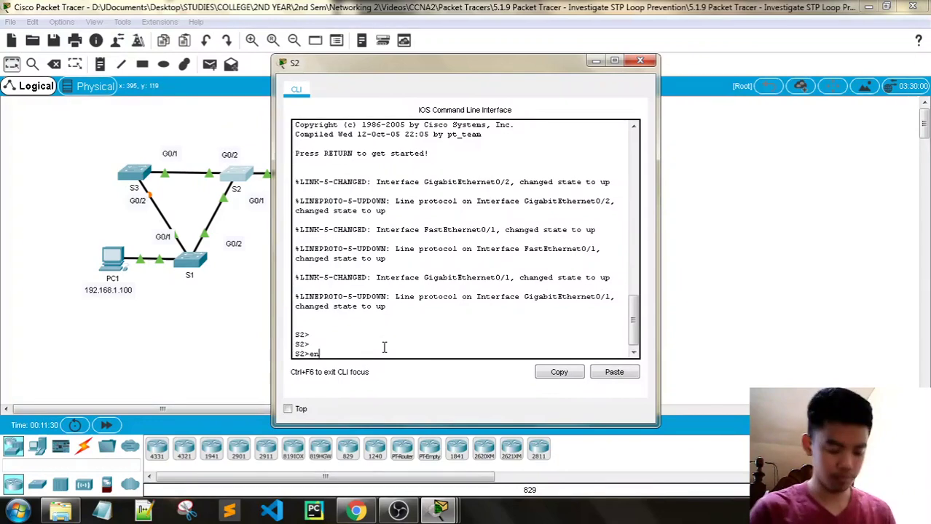
text(en)
key(Return)
right_click(384, 347)
click(407, 370)
key(Return)
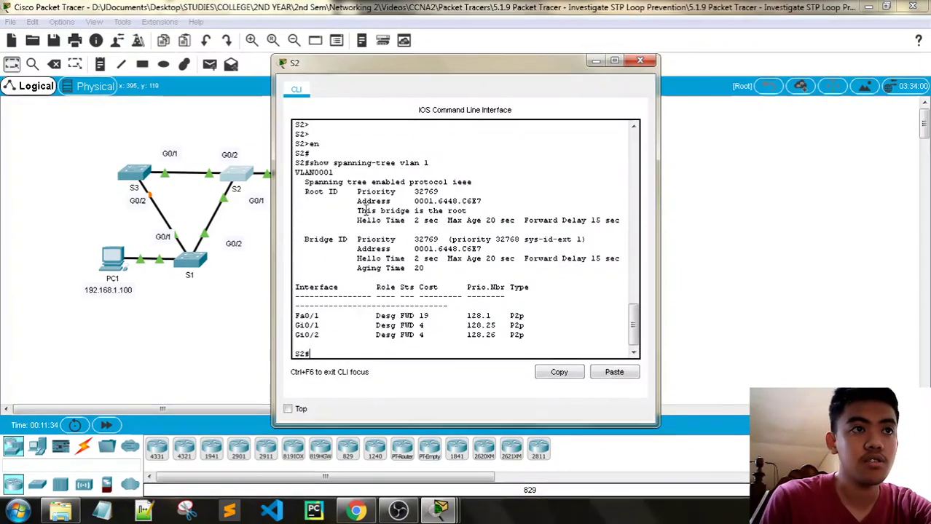
drag(357, 210, 466, 210)
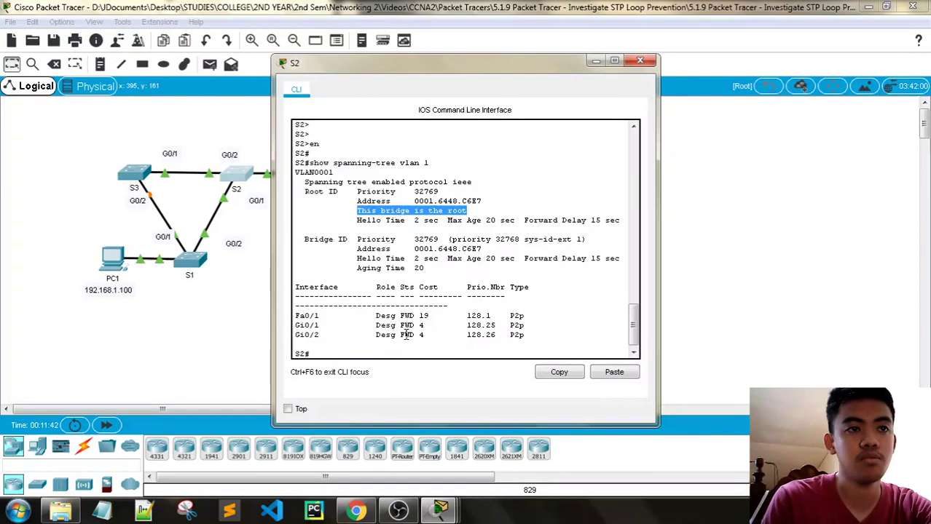
click(641, 61)
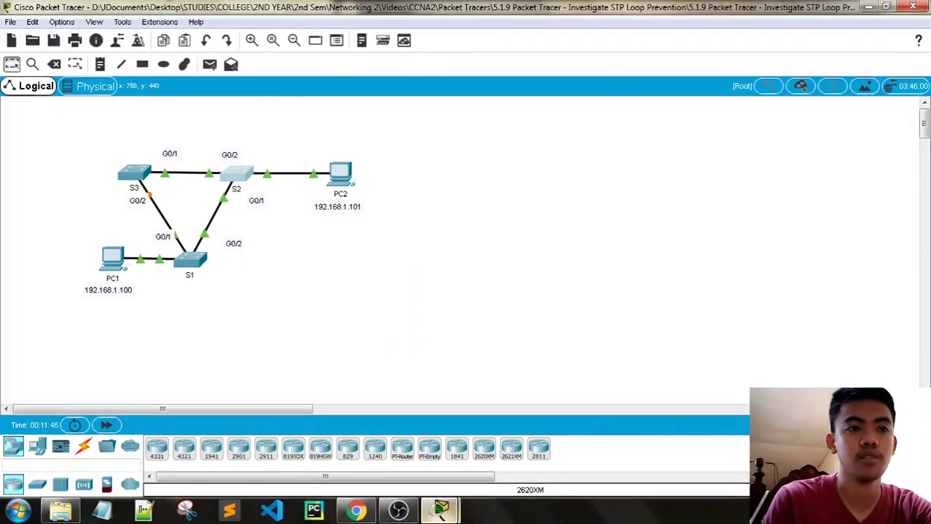
mouse_move(440, 510)
click(385, 453)
scroll(648, 191, down, 5)
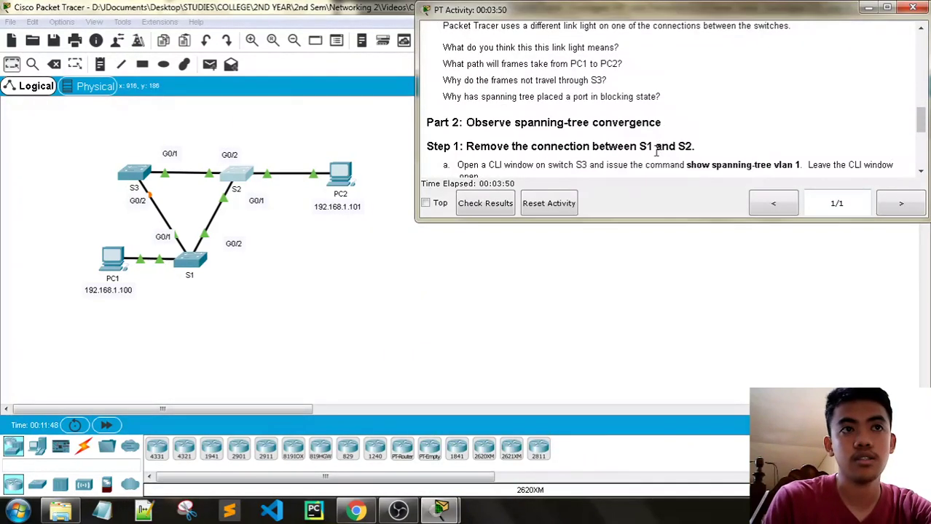
scroll(658, 150, down, 1)
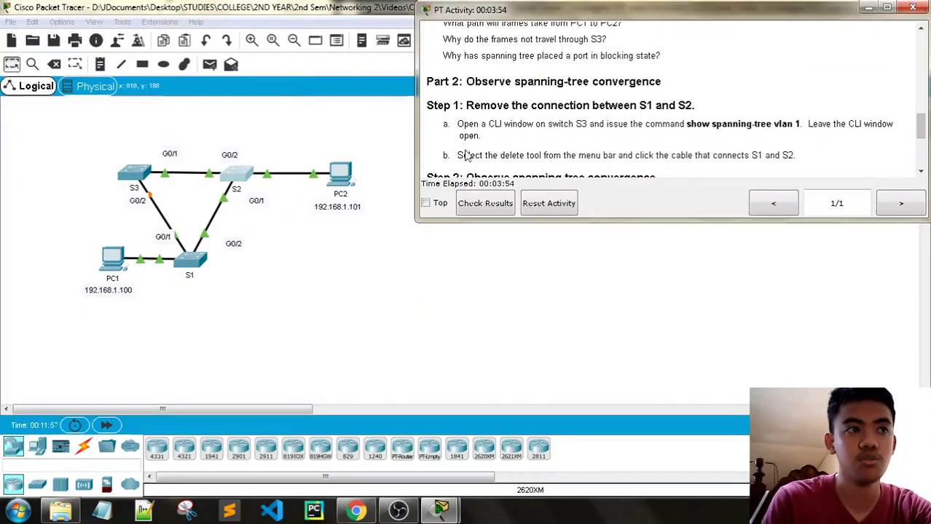
scroll(621, 115, down, 1)
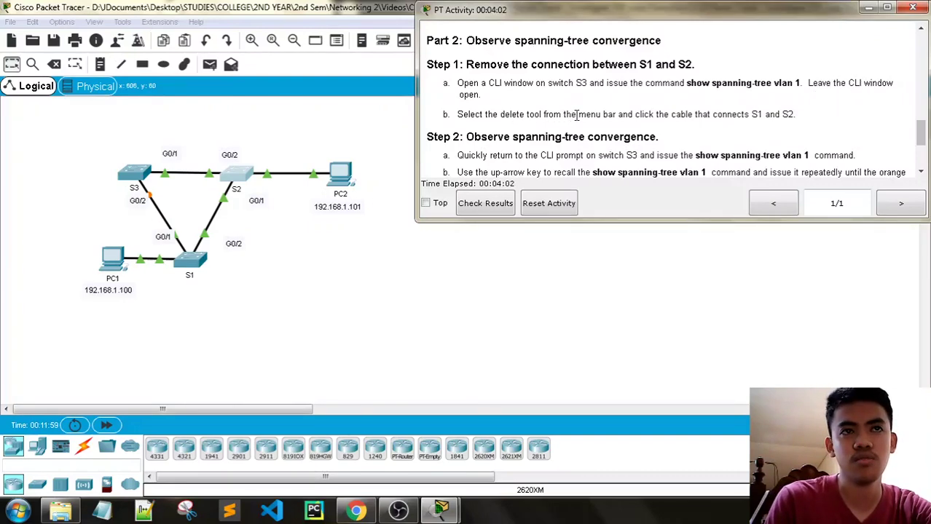
Step: Delete the S1–S2 cable, cancel the accidental new-file prompt, and return to select mode
click(401, 146)
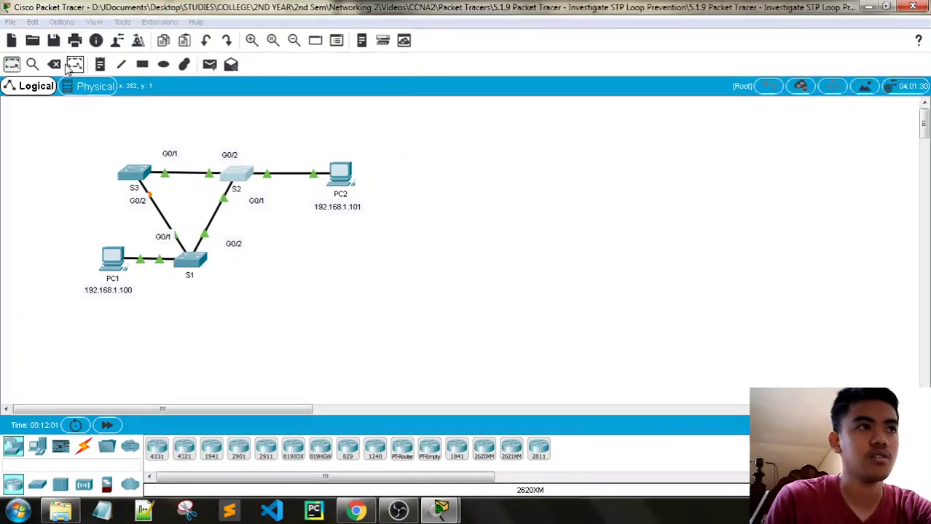
click(54, 64)
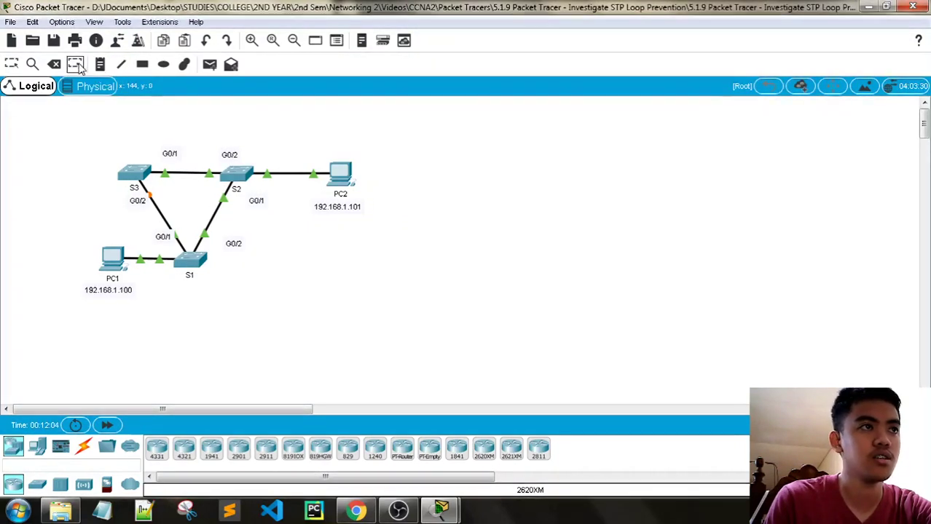
click(213, 213)
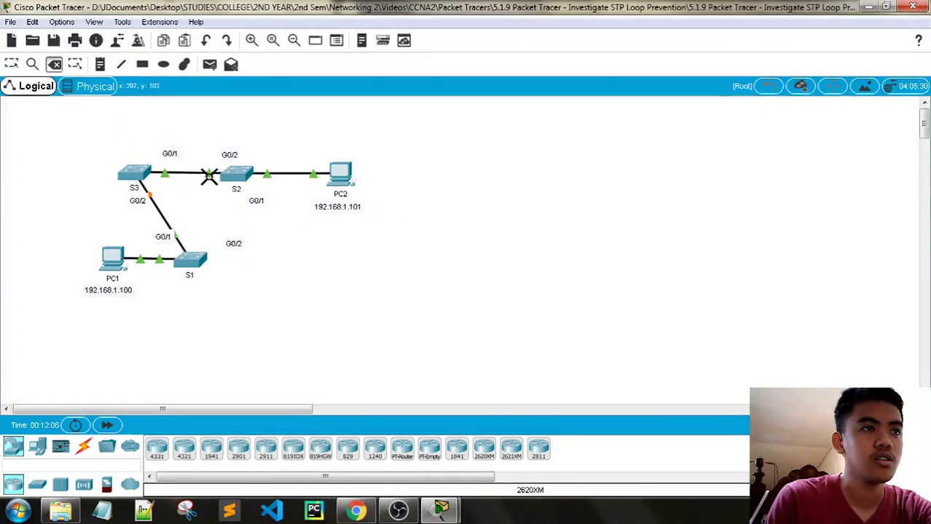
click(11, 41)
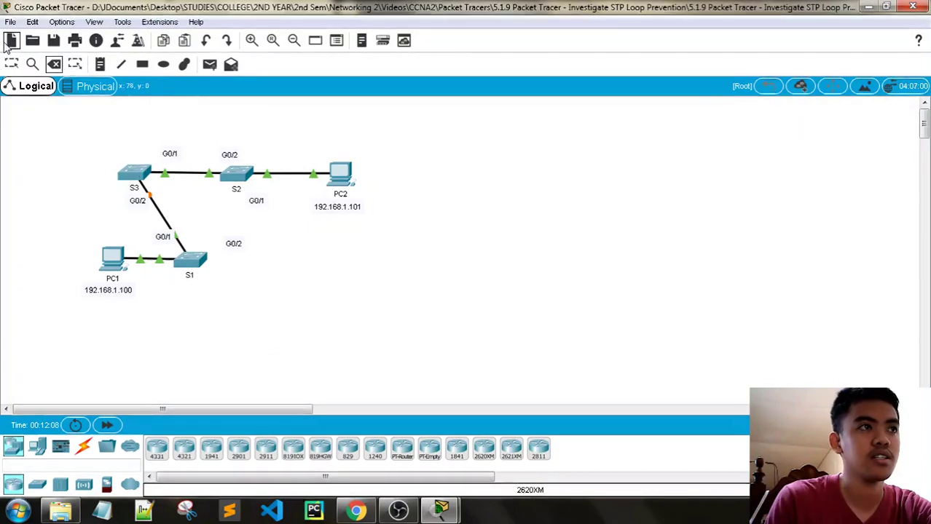
click(592, 211)
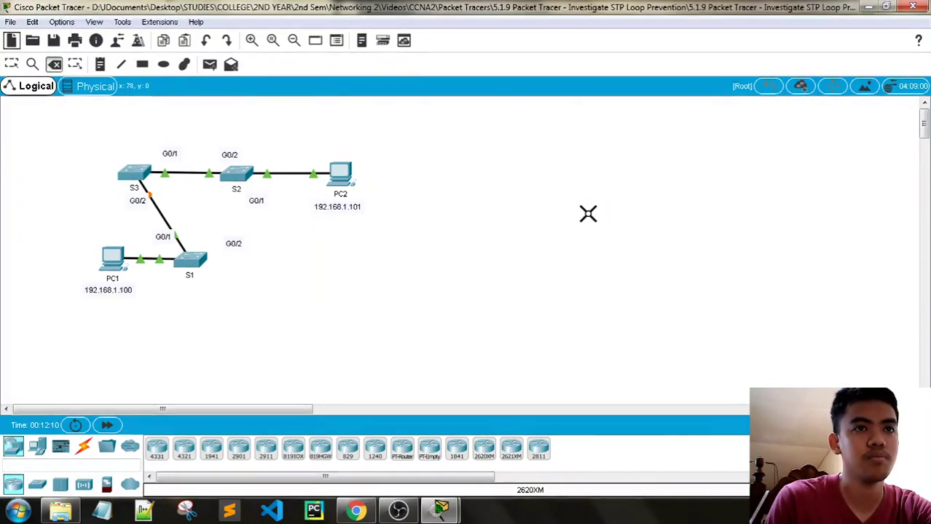
key(Escape)
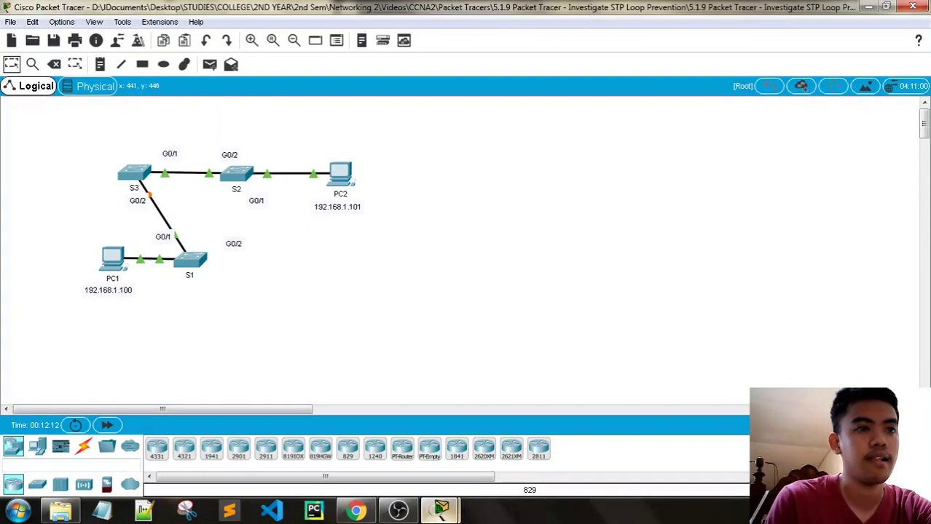
mouse_move(441, 510)
click(364, 422)
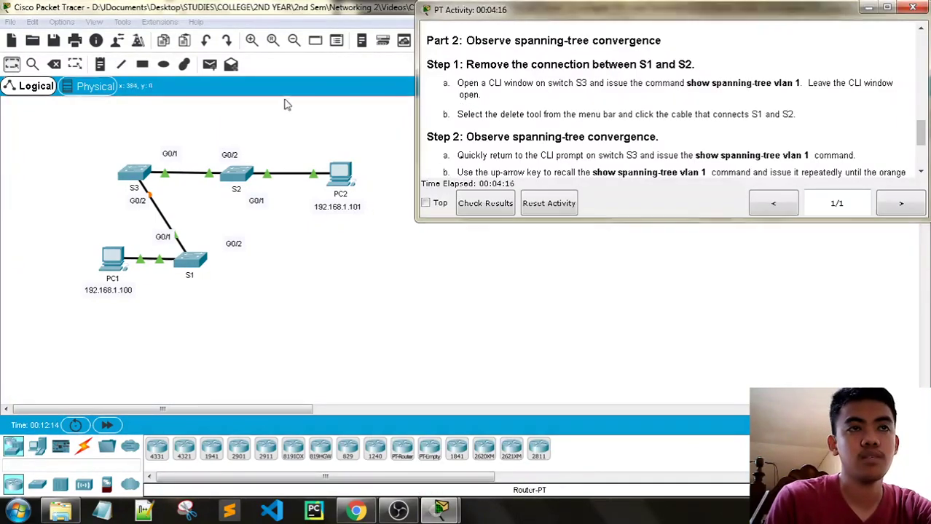
Step: Run 'show spanning-tree vlan 1' on S3 to confirm G0/2 is alternate blocking
click(143, 186)
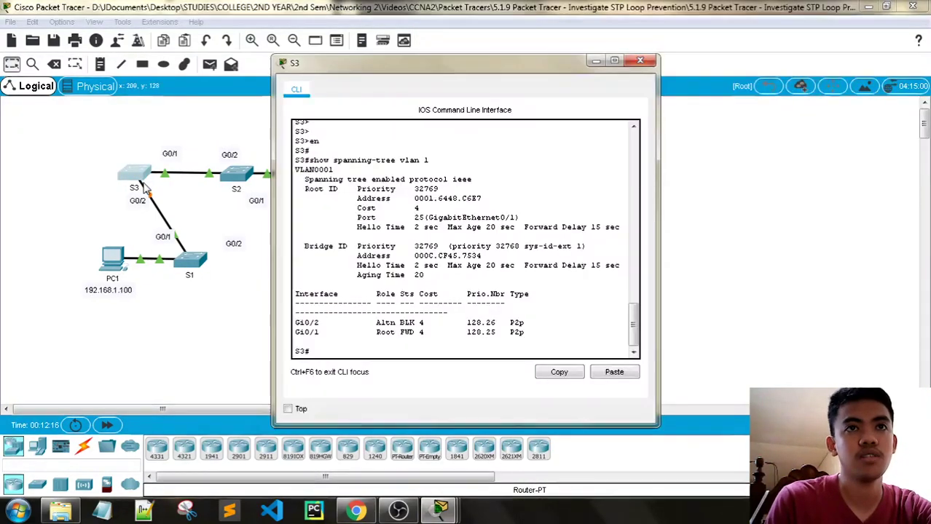
right_click(346, 354)
click(377, 376)
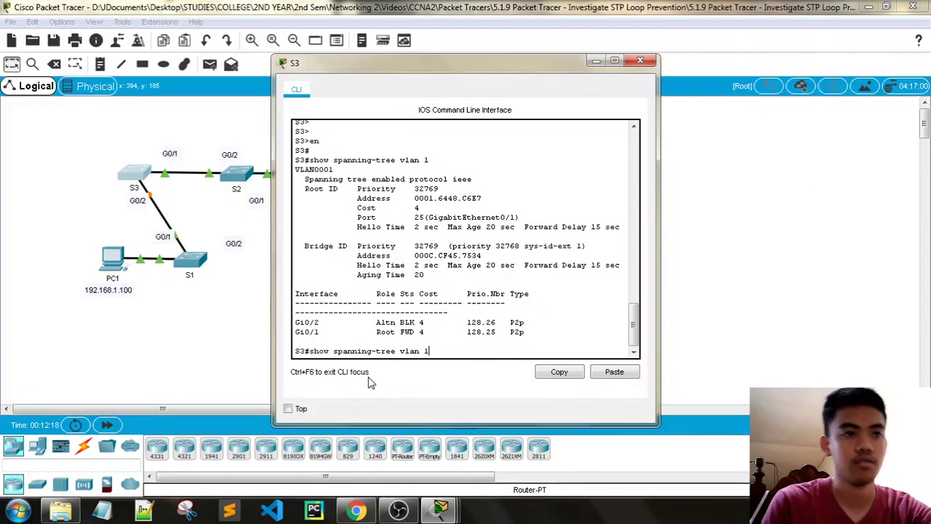
key(Return)
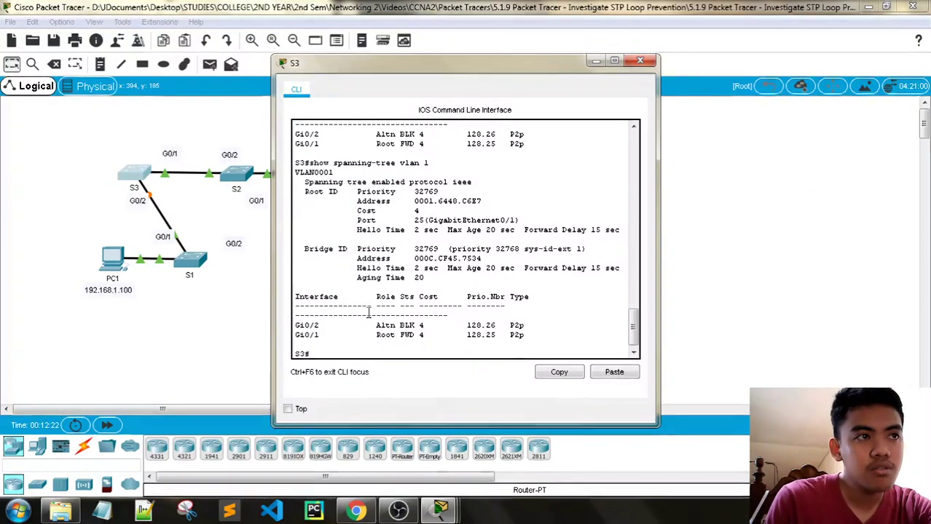
Step: Read Step 2 in the activity instructions, then bring S3's command line forward and shift it left
mouse_move(440, 512)
click(281, 429)
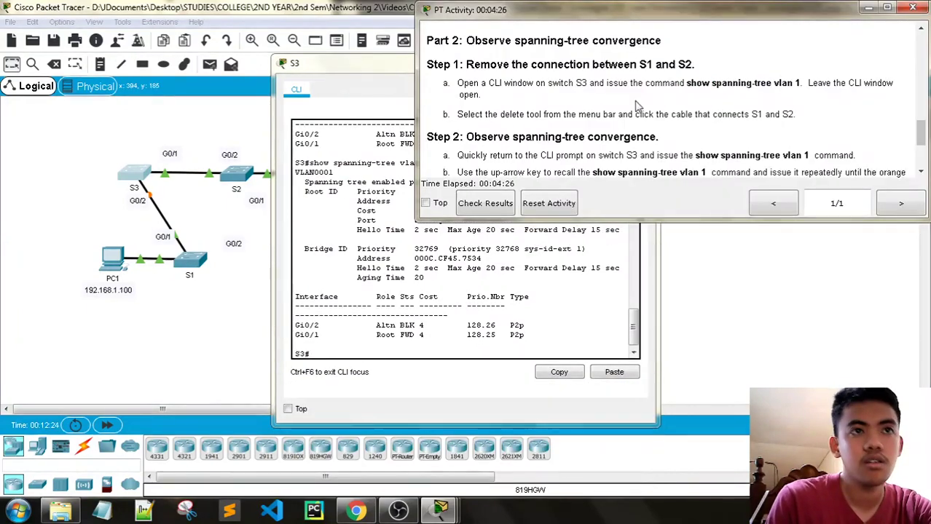
scroll(650, 131, down, 1)
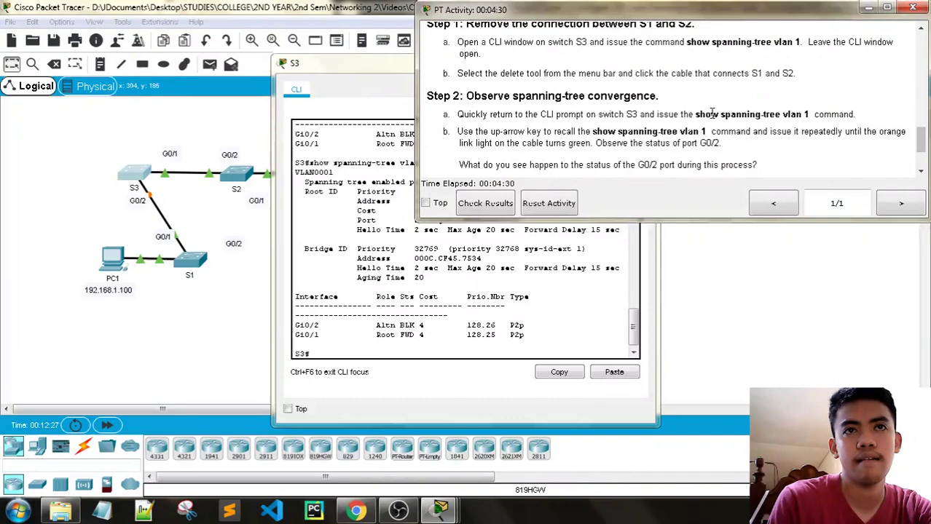
scroll(710, 115, up, 1)
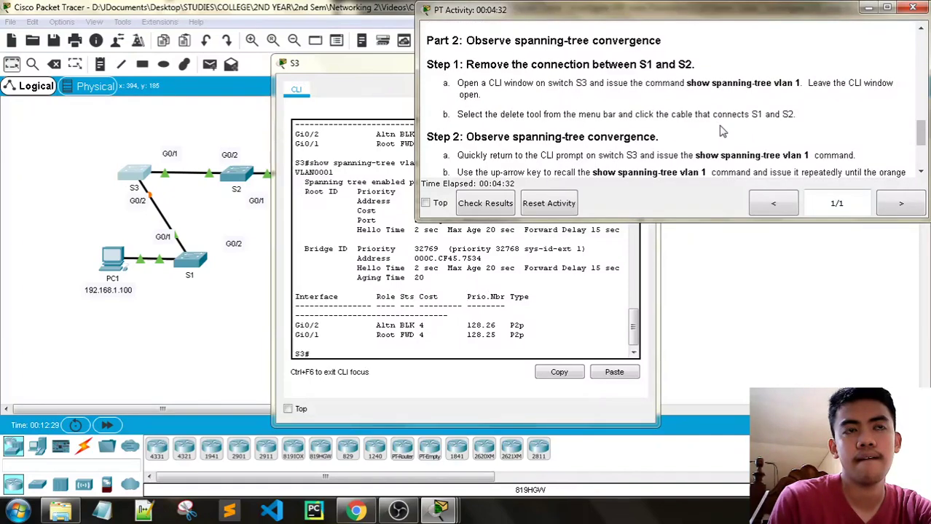
scroll(722, 131, down, 1)
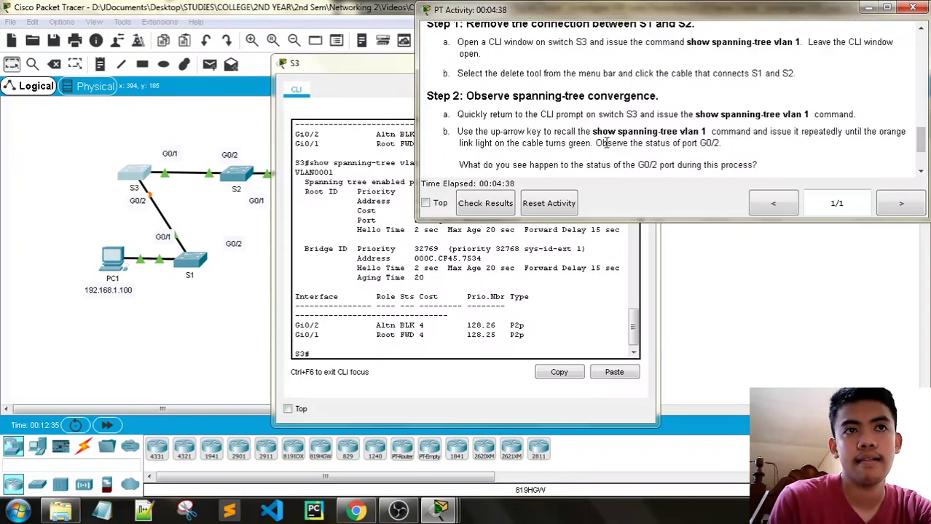
scroll(665, 142, down, 2)
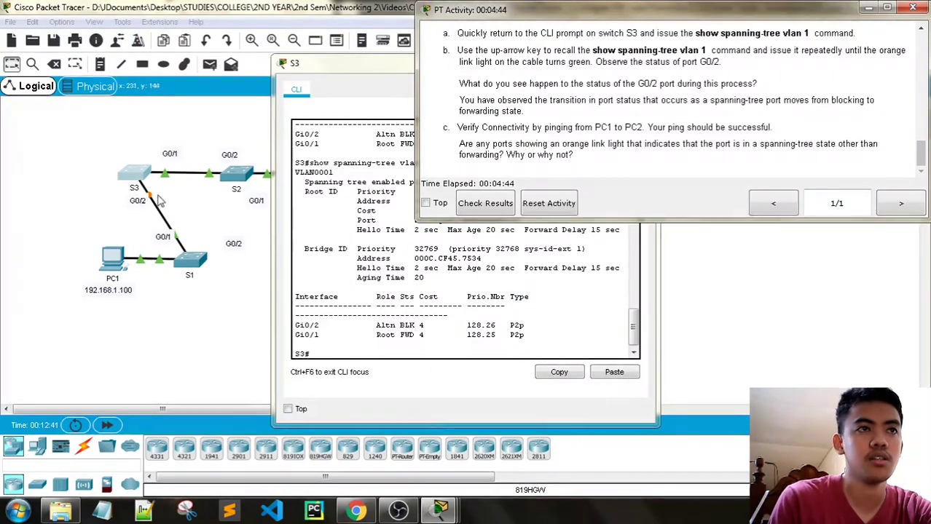
drag(318, 65, 160, 64)
Step: Fast-forward time and rerun 'show spanning-tree vlan 1' on S3
click(483, 53)
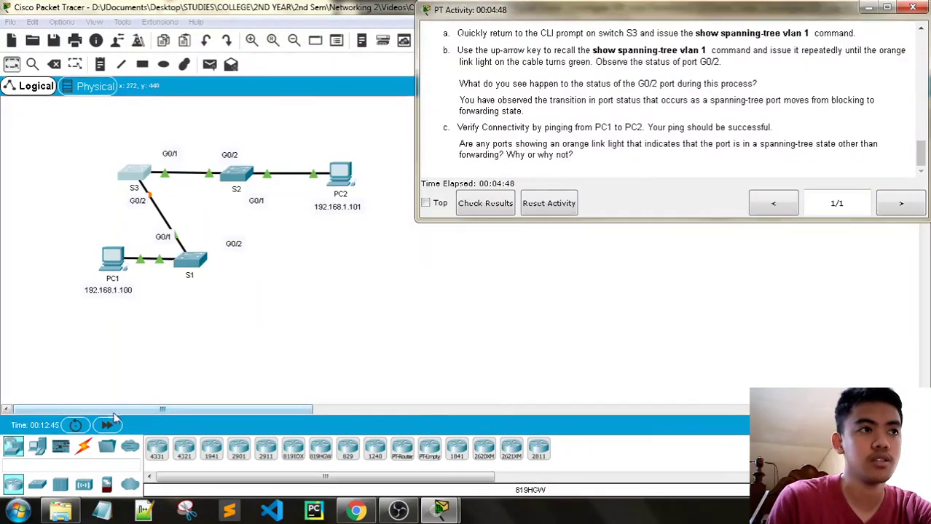
click(107, 425)
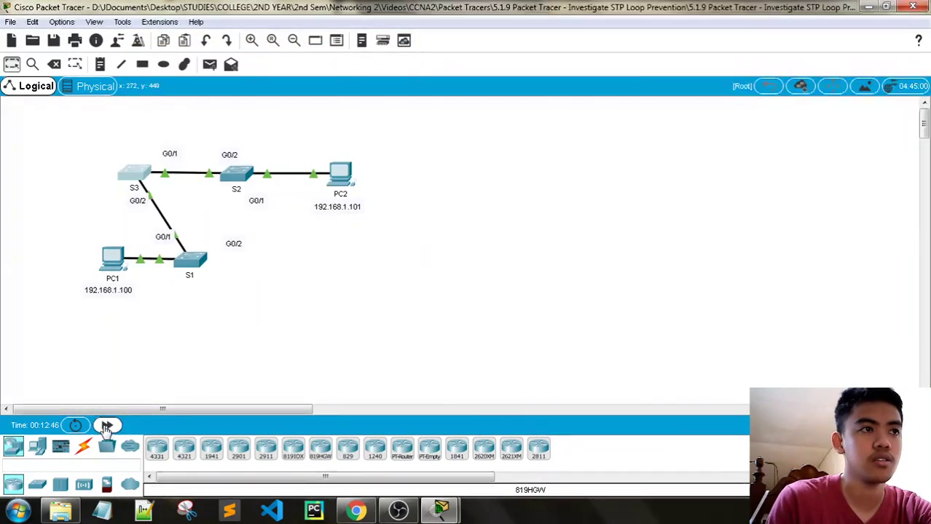
click(142, 175)
key(Up)
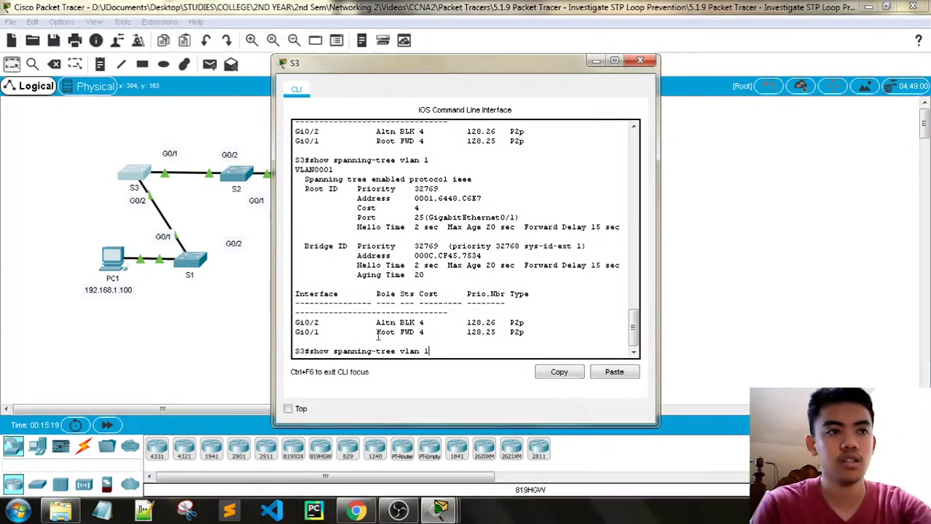
key(Return)
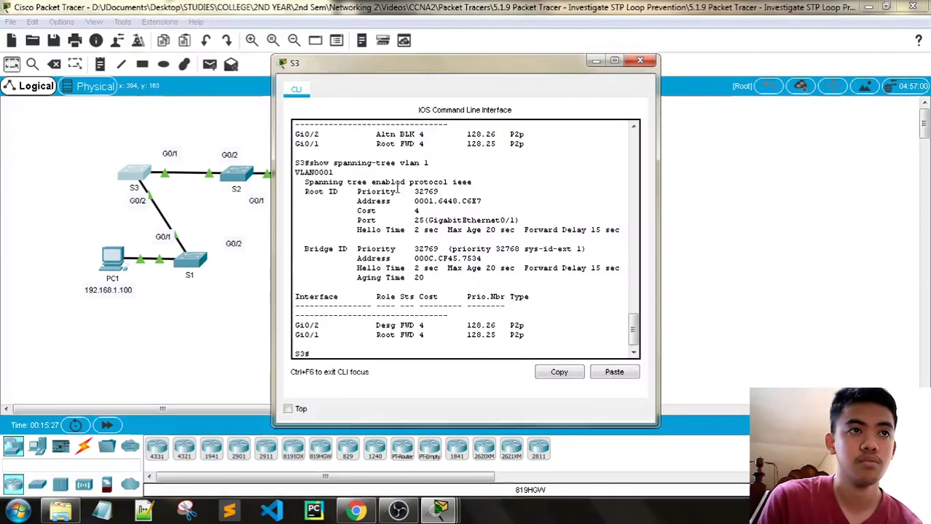
Step: Review S3's spanning-tree output showing Gi0/2 now designated forwarding
scroll(396, 182, up, 2)
scroll(406, 209, down, 2)
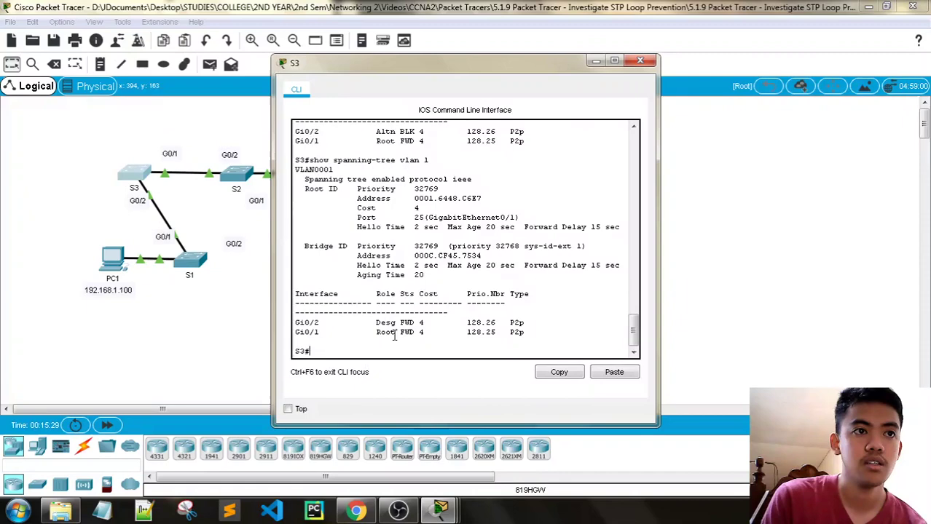
scroll(394, 332, up, 2)
scroll(393, 327, down, 2)
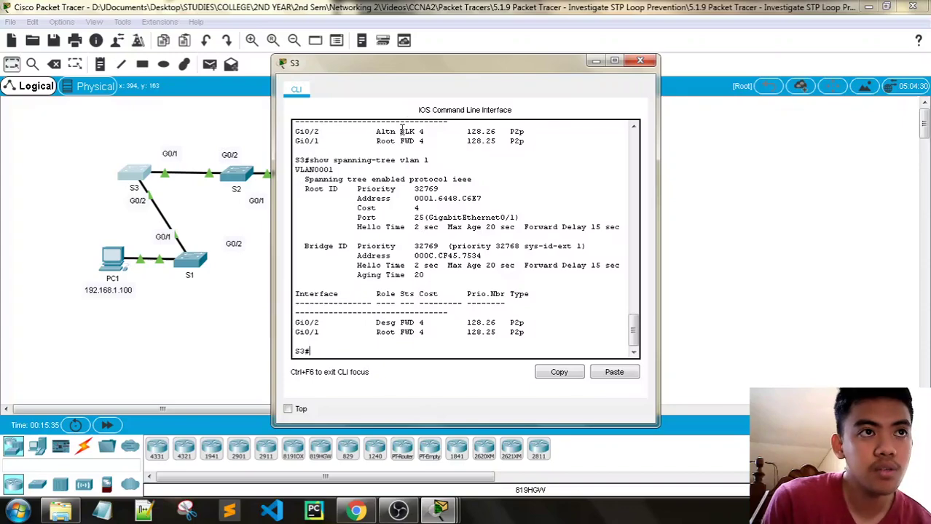
click(420, 149)
scroll(426, 196, up, 3)
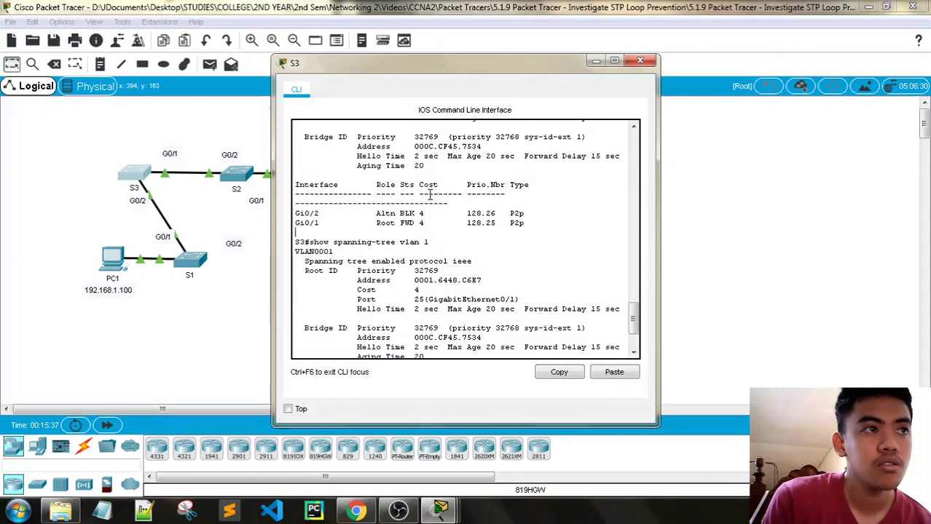
scroll(430, 182, down, 3)
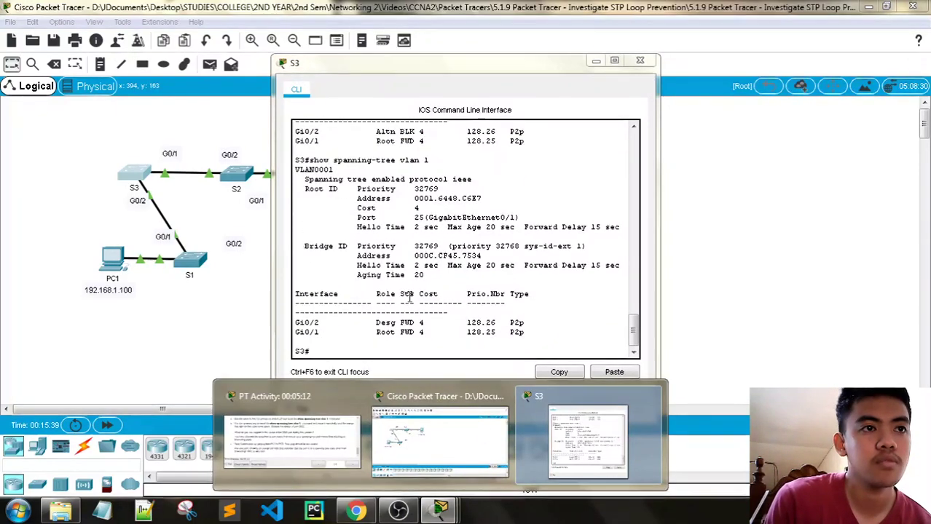
scroll(415, 307, up, 2)
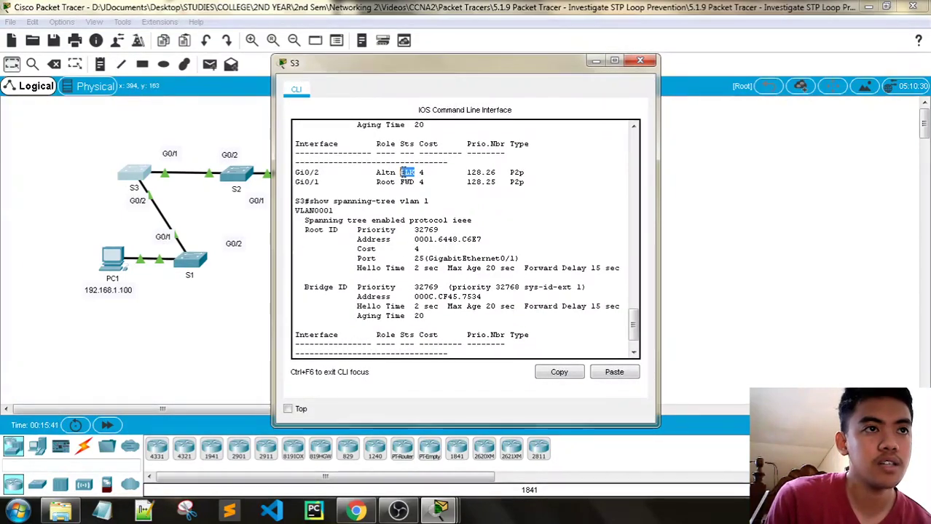
scroll(410, 175, down, 2)
Step: Minimize the activity instructions and maximize S3's command line window
mouse_move(313, 510)
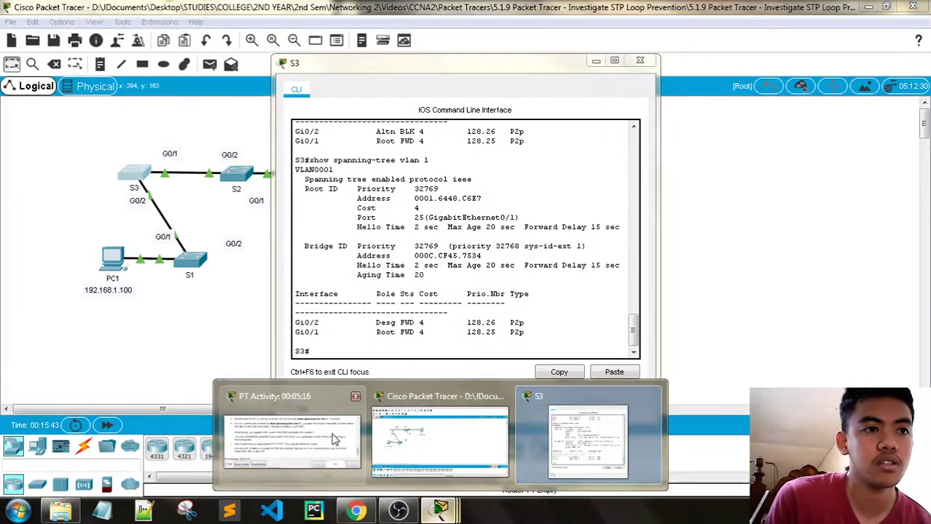
click(275, 386)
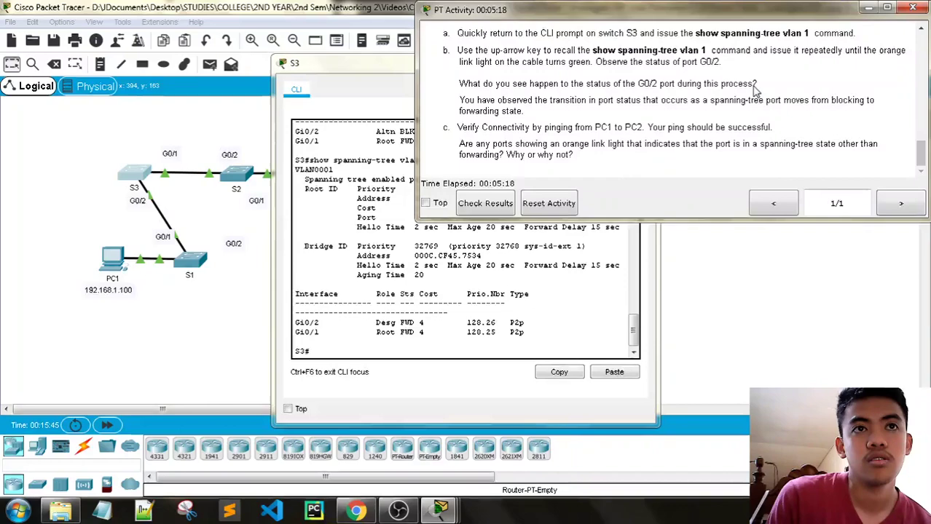
click(910, 8)
click(633, 64)
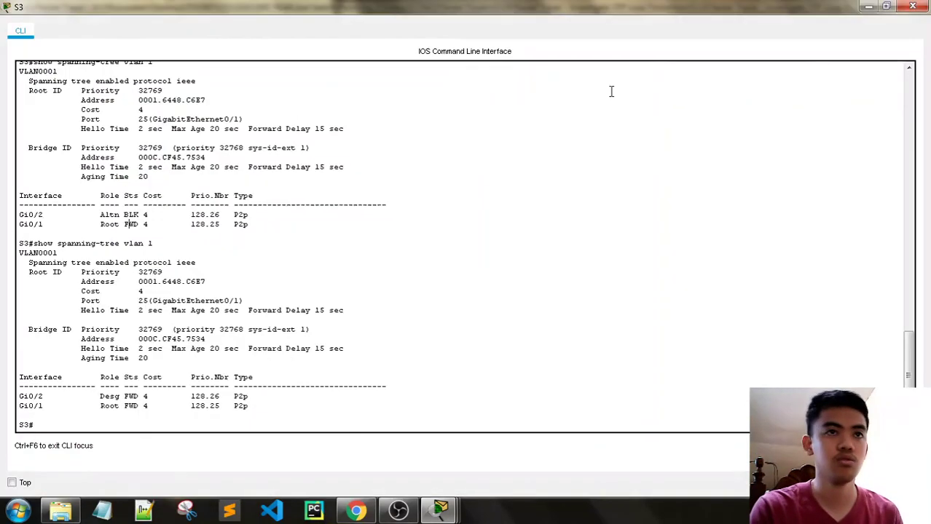
Step: Close S3 and ping PC2 at 192.168.1.101 from PC1's Command Prompt
click(913, 7)
click(110, 261)
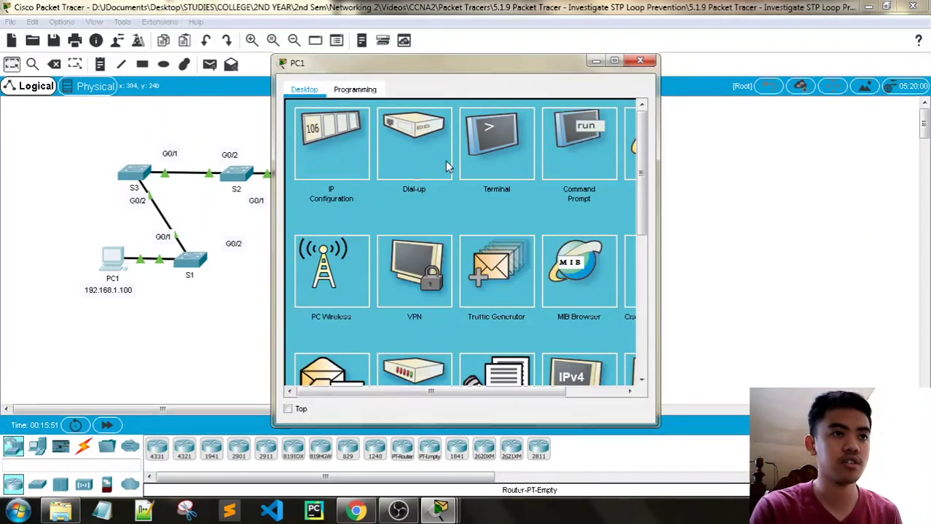
click(579, 142)
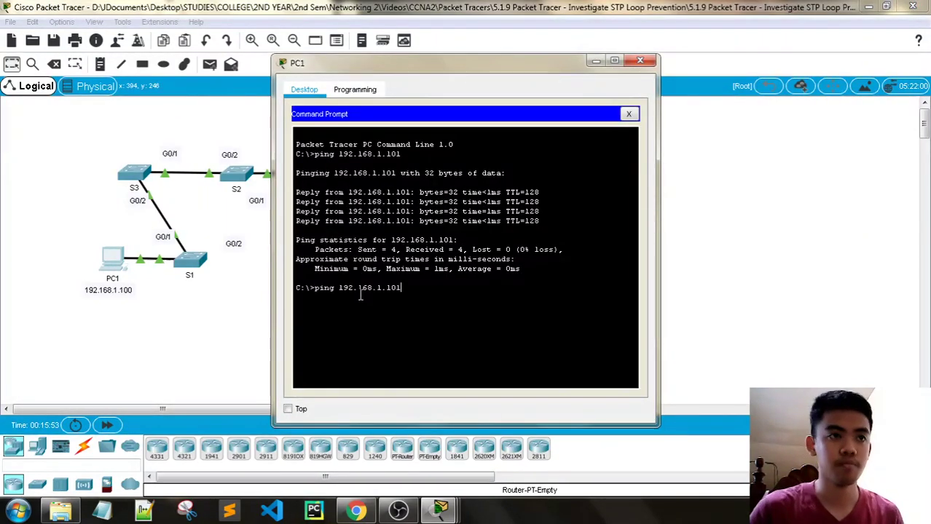
key(Return)
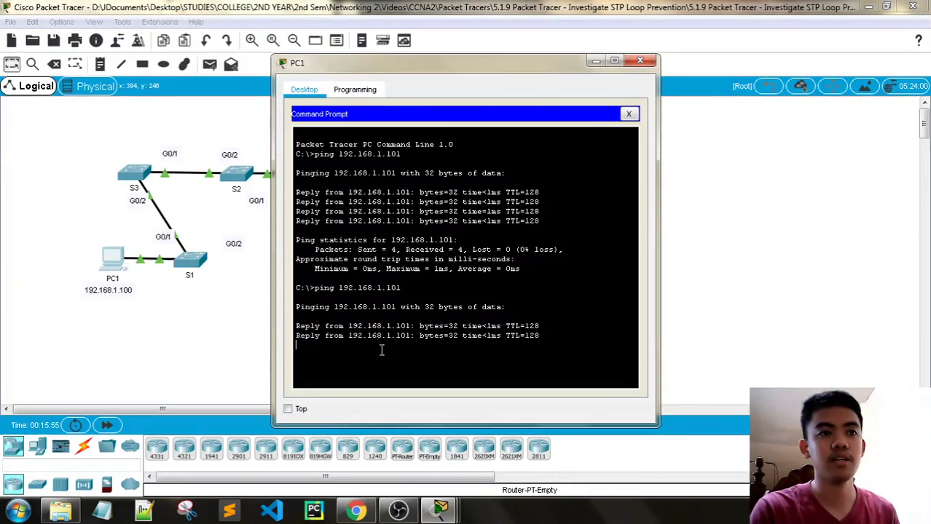
Step: Bring the activity instructions forward and close PC1's window
click(440, 510)
click(292, 375)
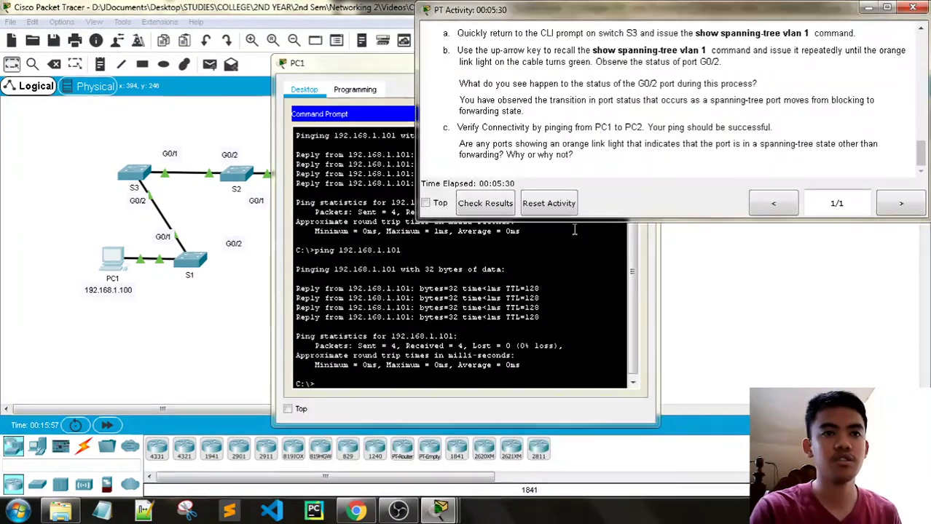
drag(701, 24, 693, 24)
click(328, 64)
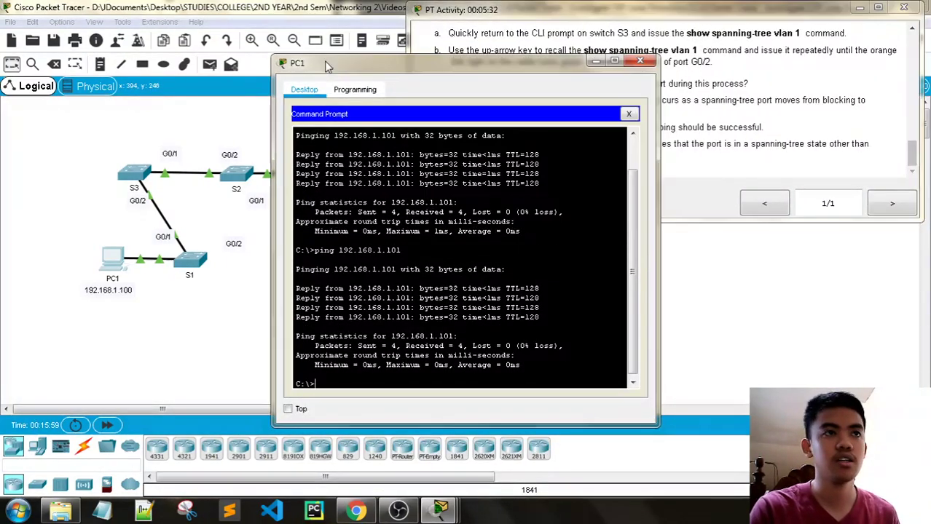
click(640, 63)
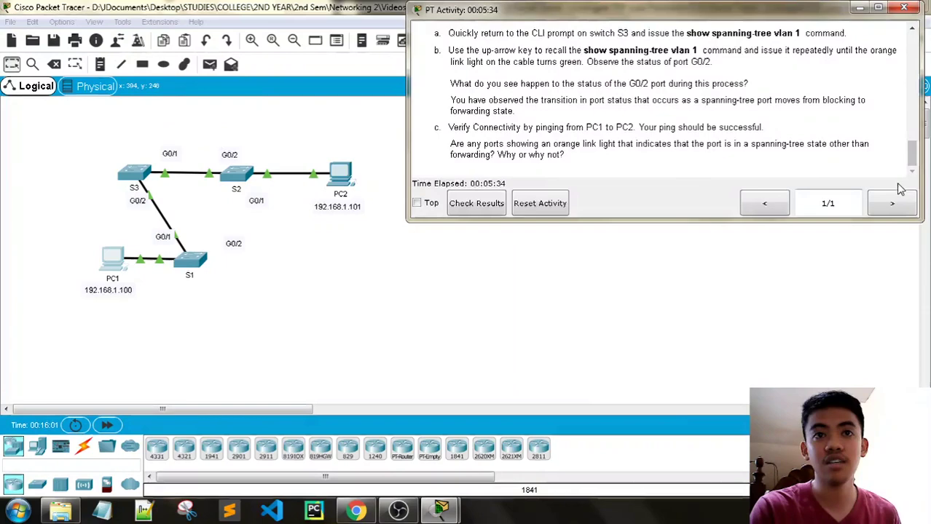